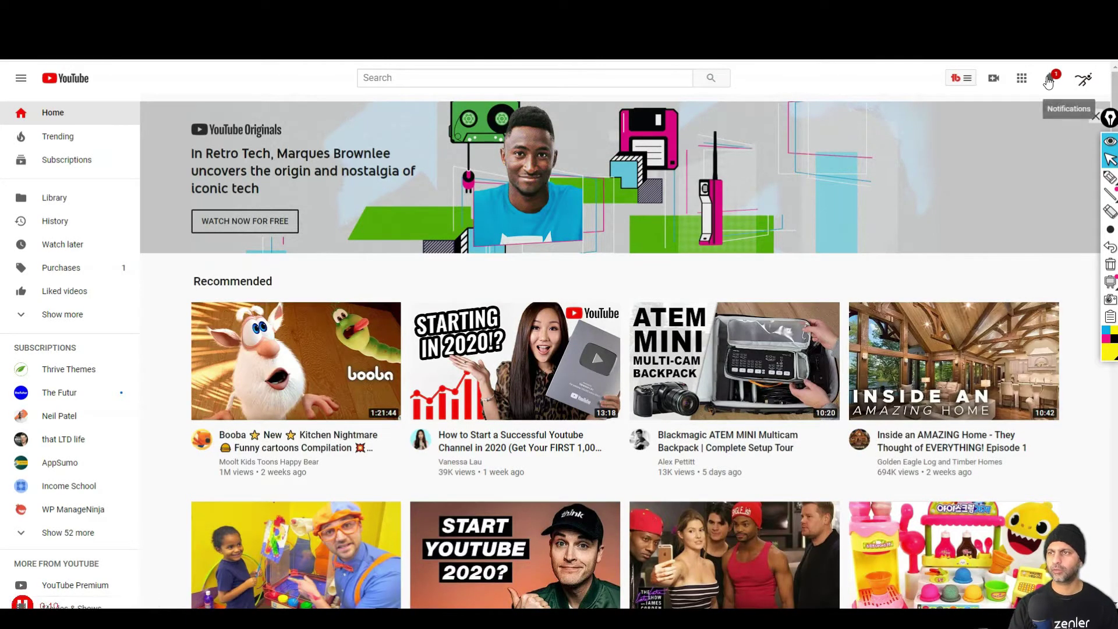
- Start setting up a YouTube live stream titled "How to embed a youtube live in your online course" with Unlisted visibility
left_click(996, 82)
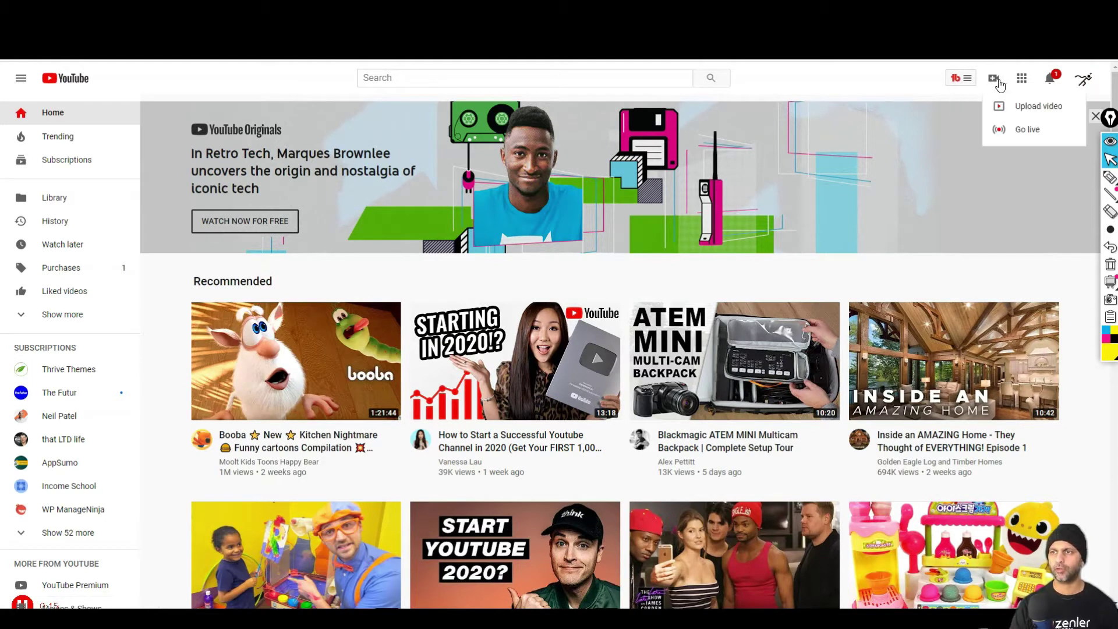
left_click(1018, 140)
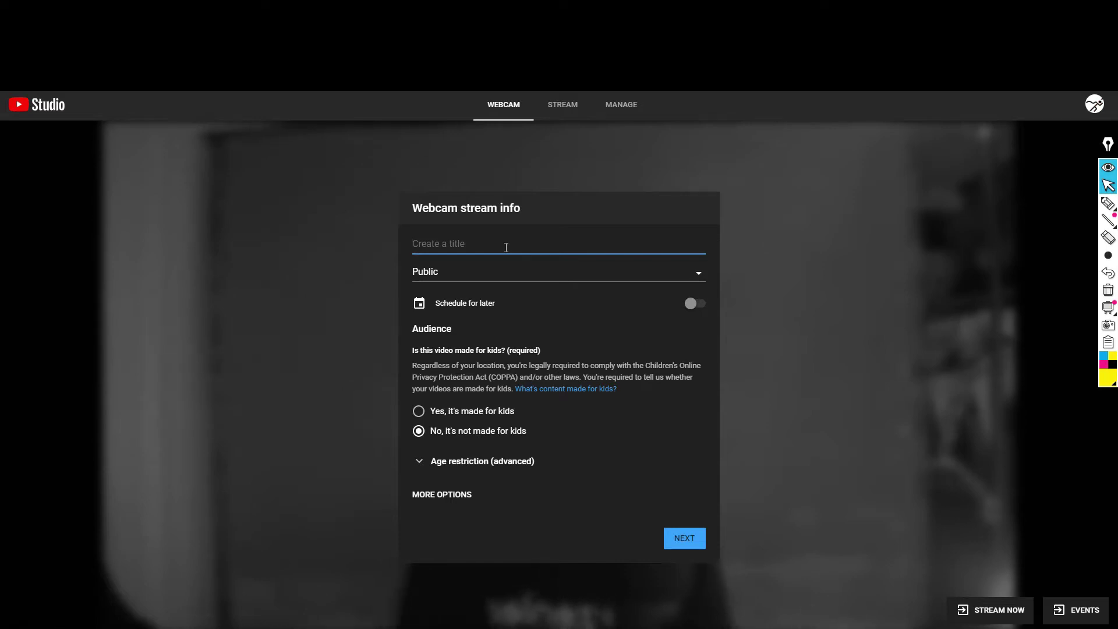
type("How to embed a youtube live in your online course")
left_click(547, 275)
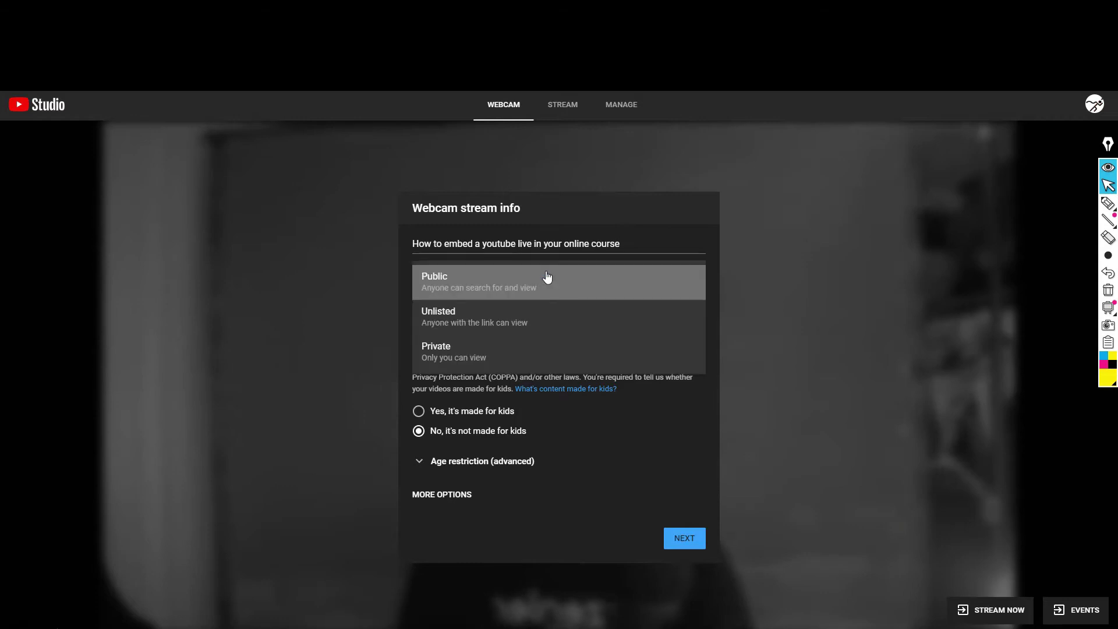
left_click(482, 322)
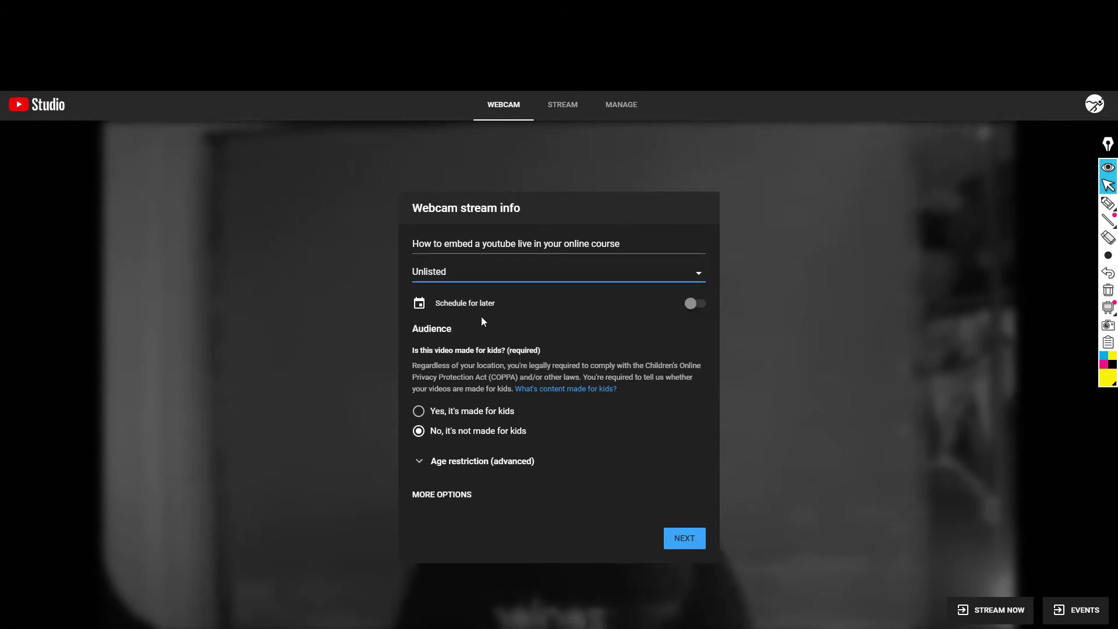
- Schedule the stream for Fri, Jan 31 at 2:00 PM and complete its setup with the Education category and current devices
left_click(696, 304)
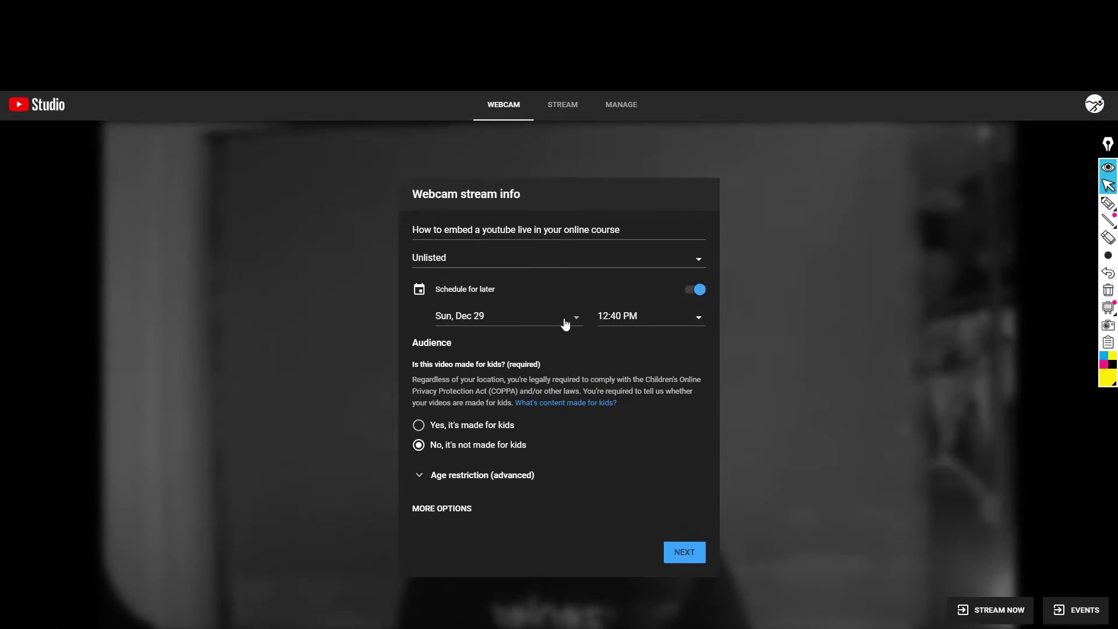
left_click(565, 324)
left_click(594, 370)
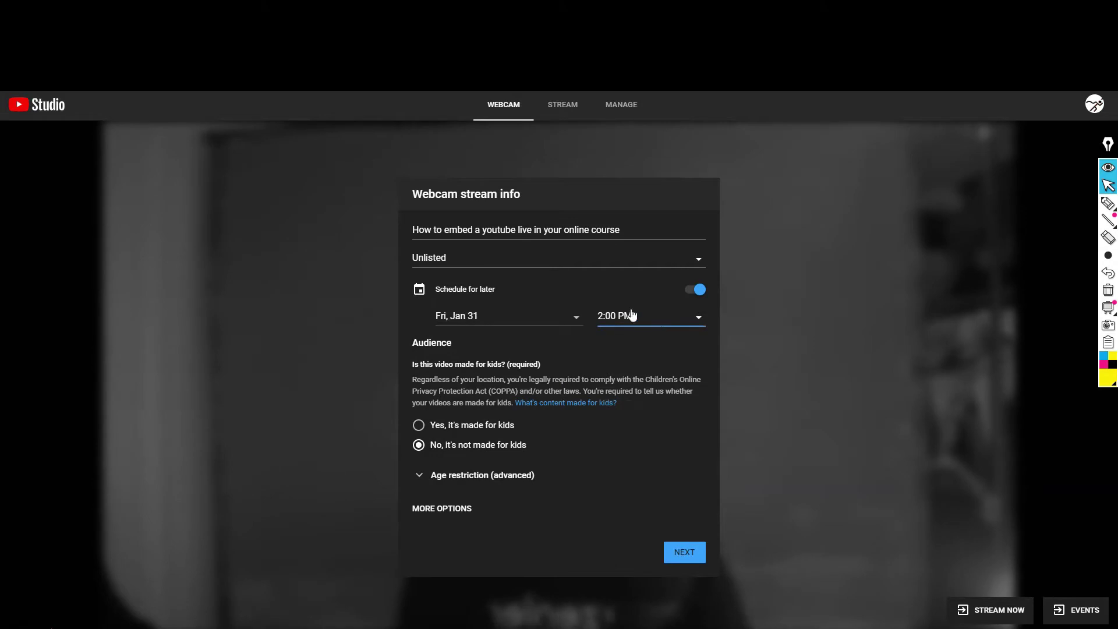
left_click_drag(501, 394, 520, 391)
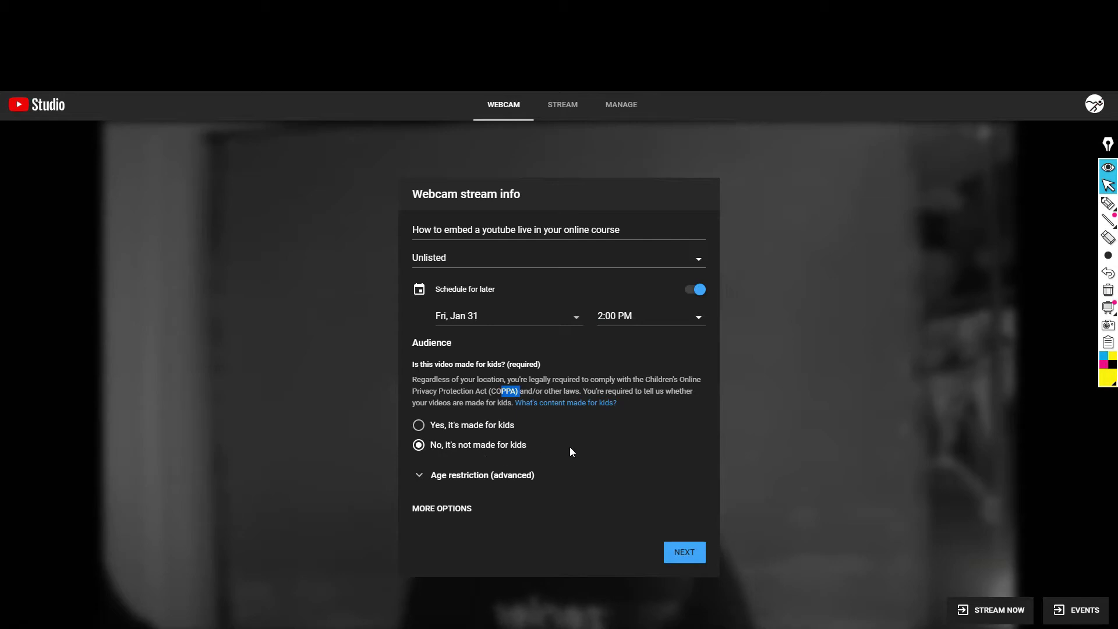
left_click(448, 510)
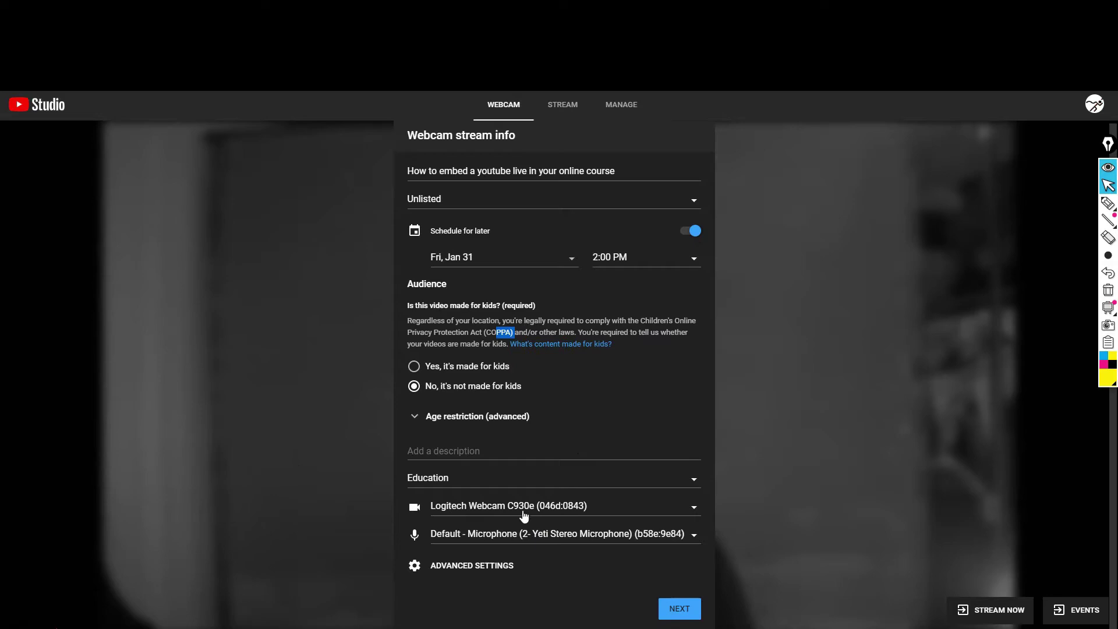
left_click(681, 609)
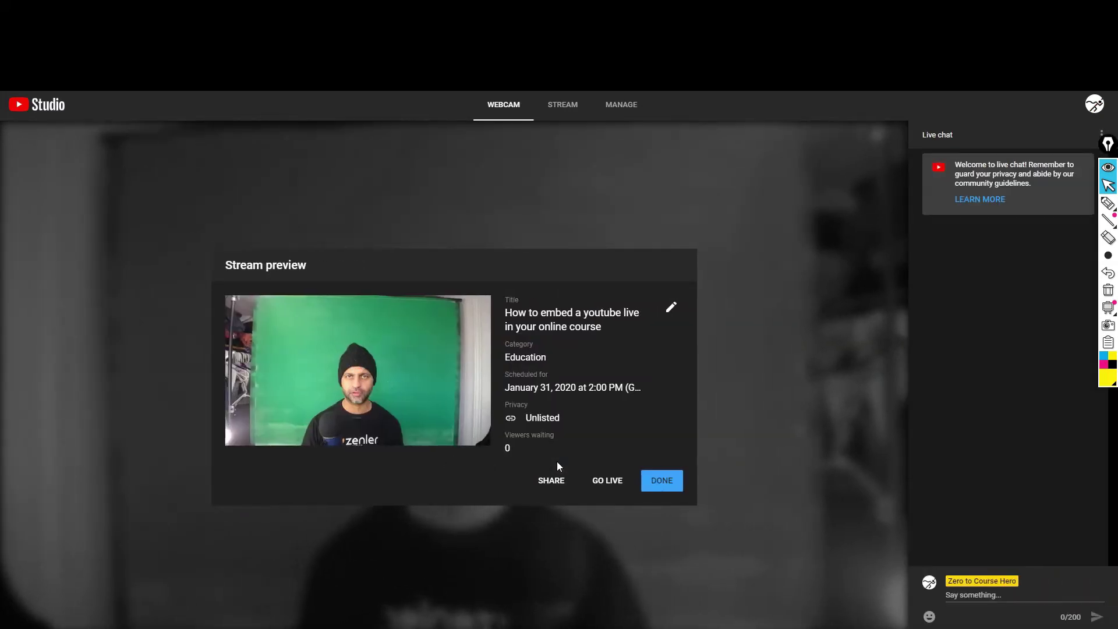
left_click(664, 481)
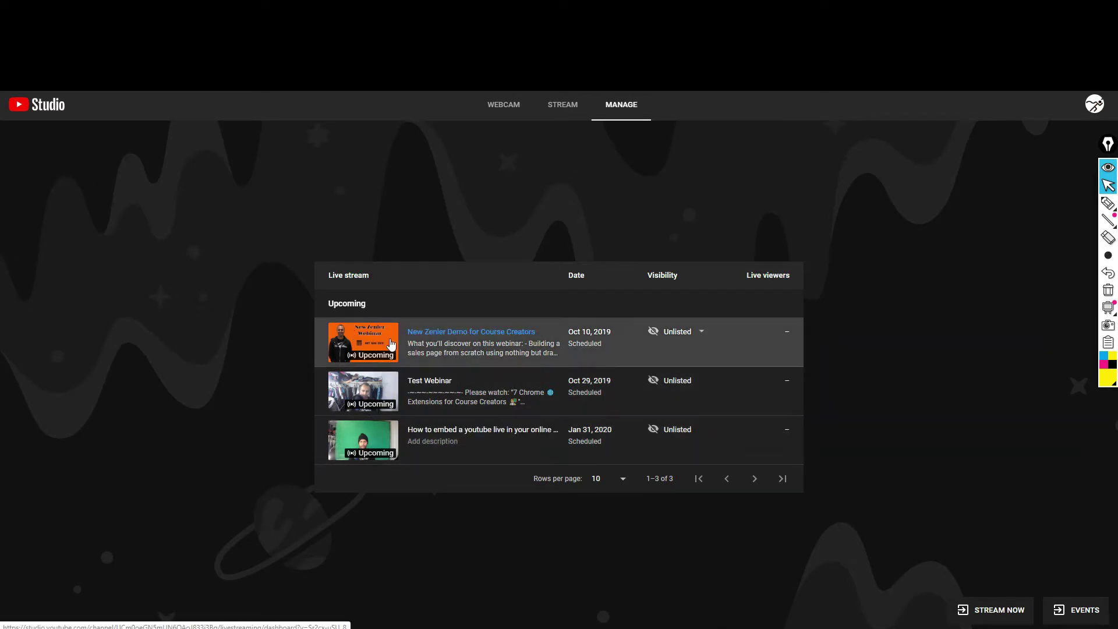
- Open the scheduled Jan 31, 2020 stream from the upcoming list and copy its iframe embed code from the sharing options
left_click(519, 434)
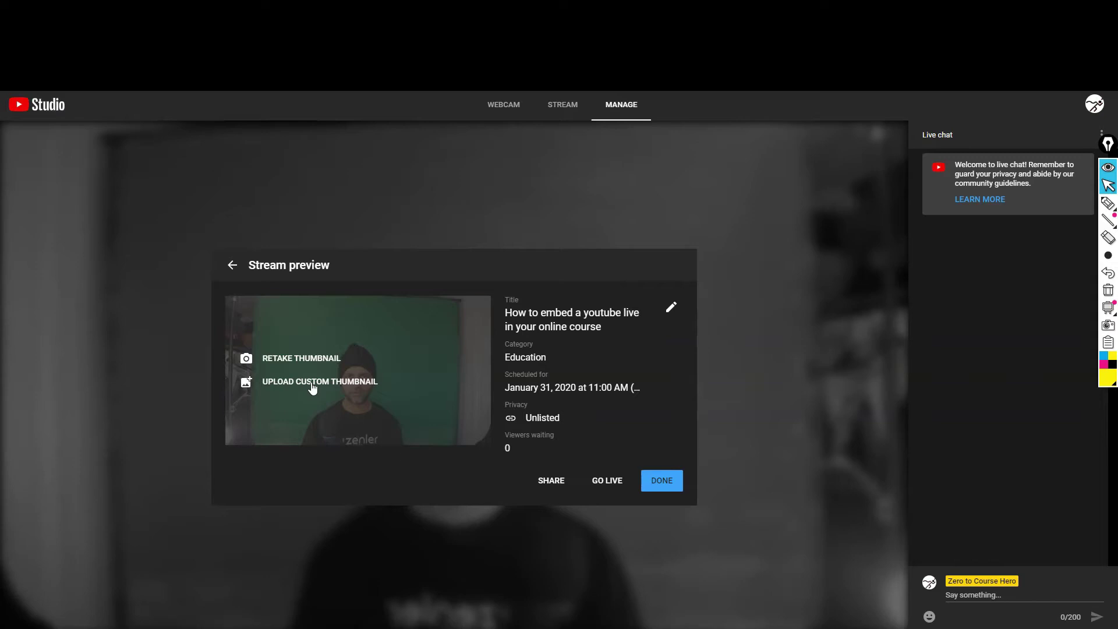
left_click(662, 481)
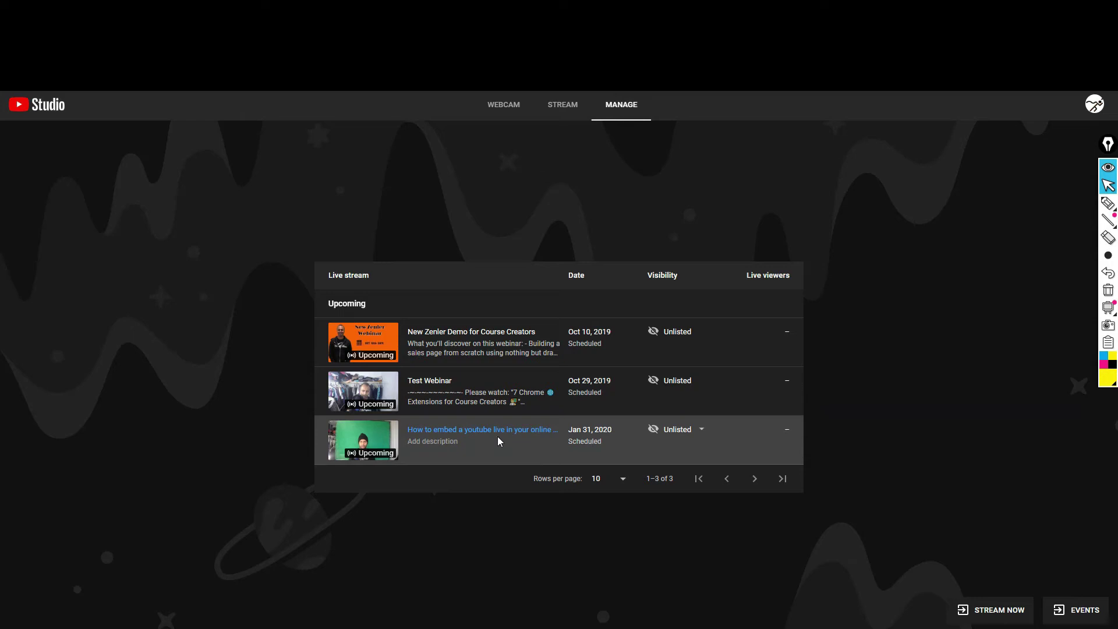
left_click(462, 435)
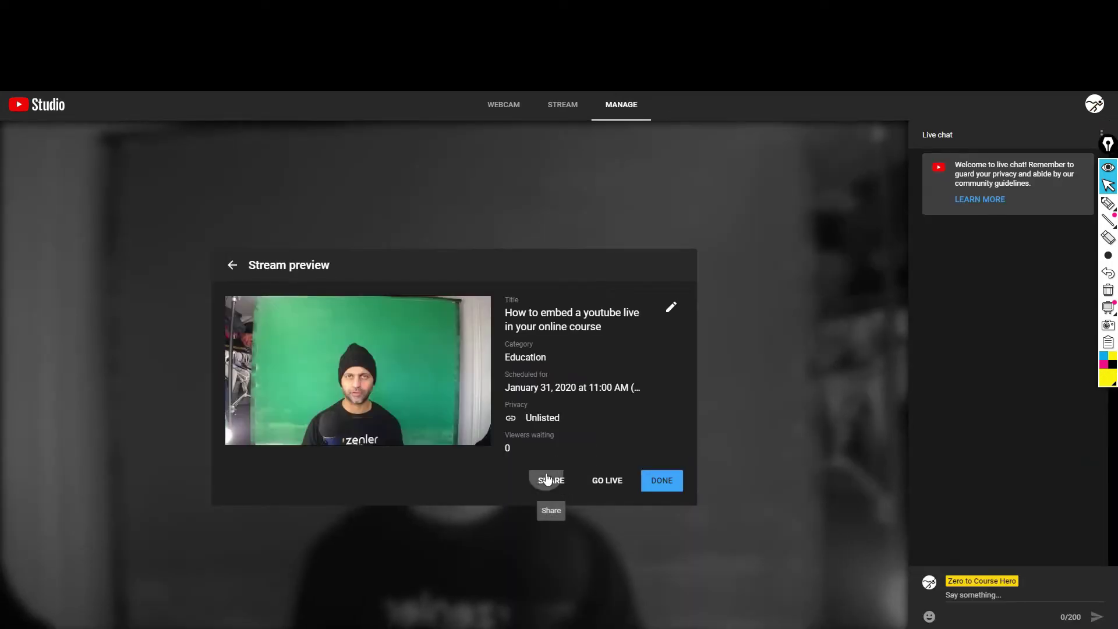
left_click(546, 480)
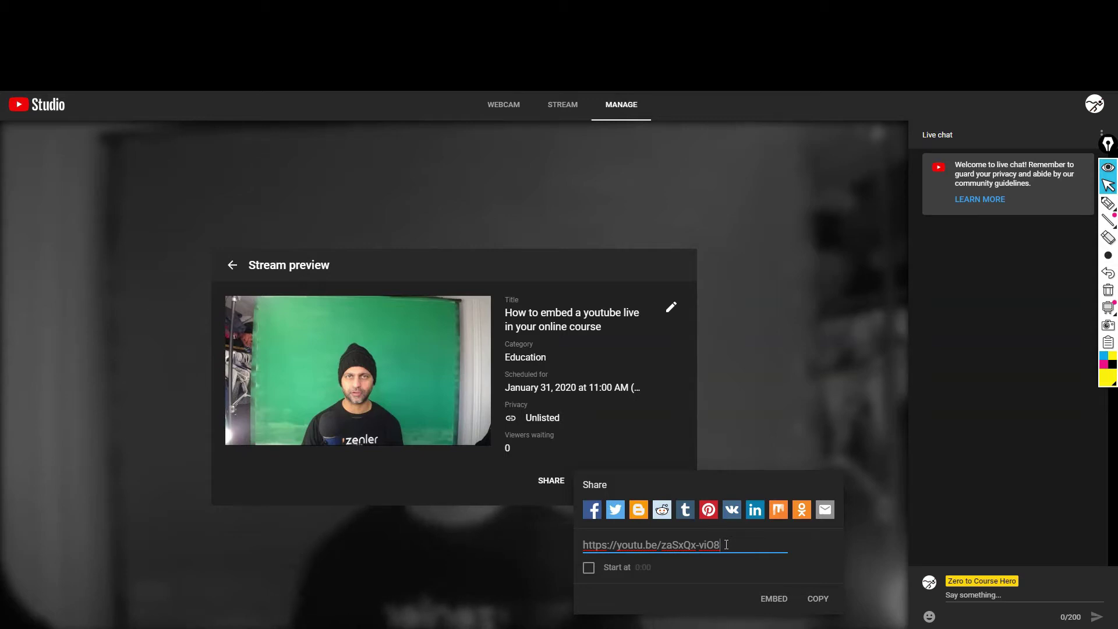
left_click_drag(726, 545, 582, 547)
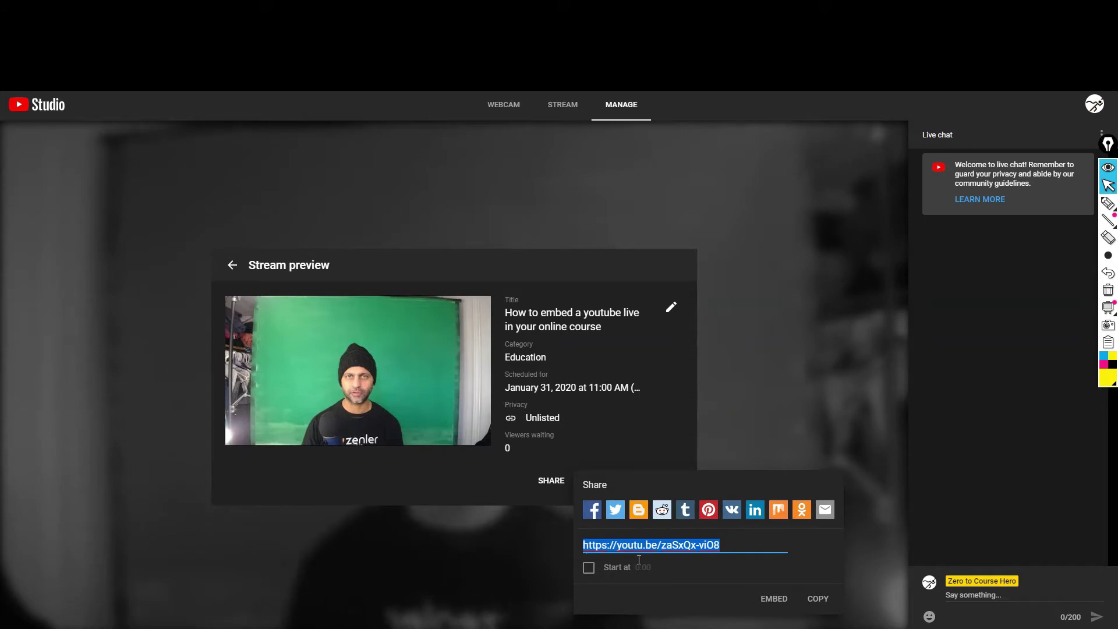
left_click(775, 604)
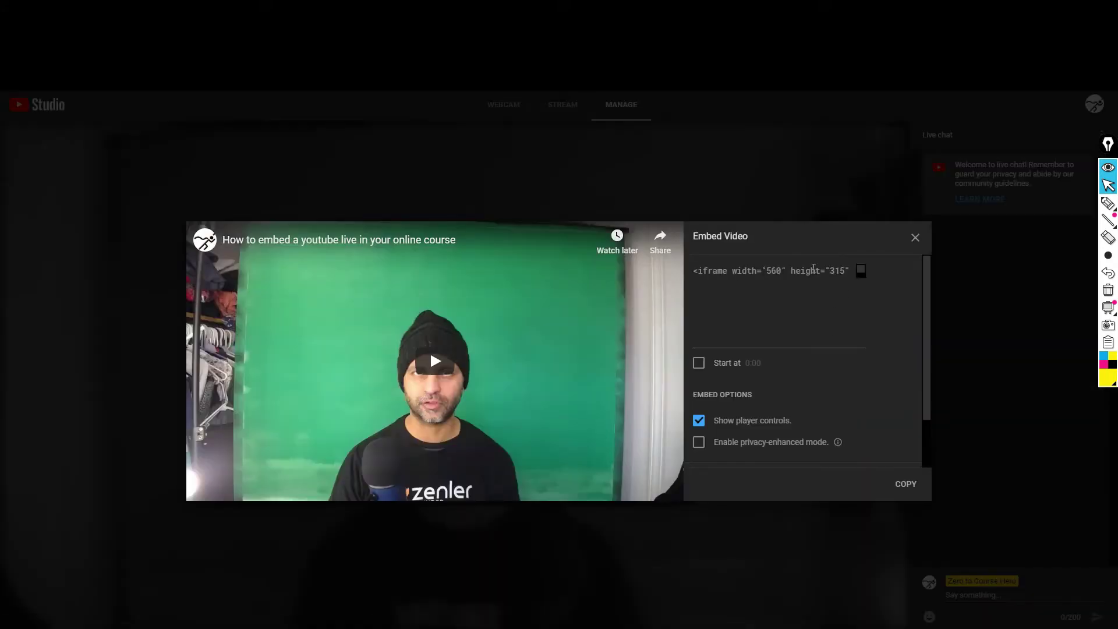
left_click(860, 271)
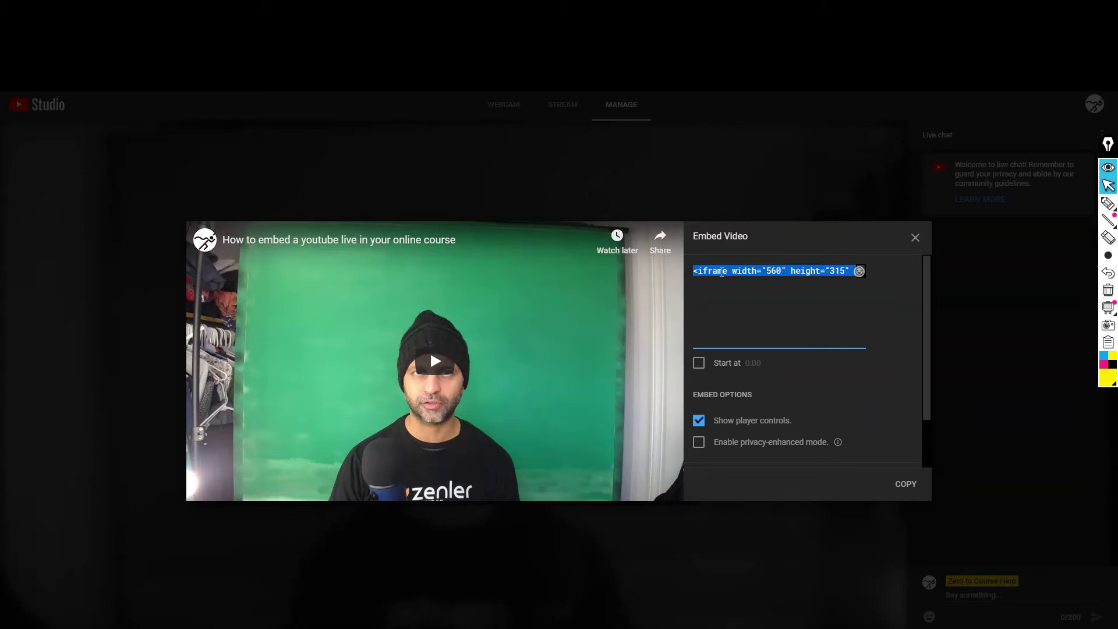
left_click(917, 488)
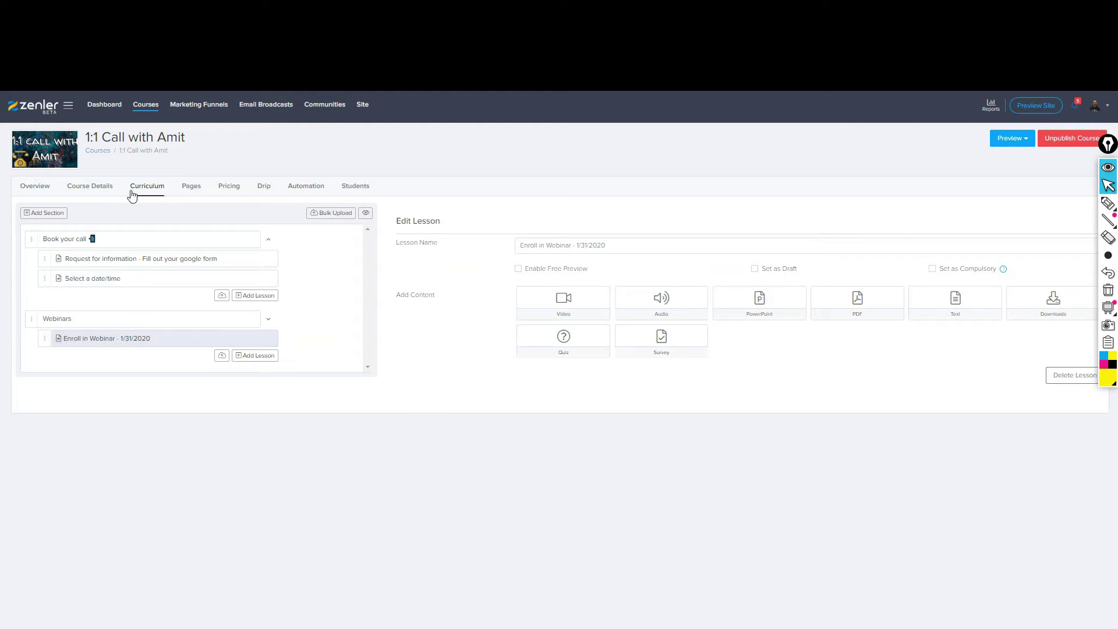
- In Zenler, add the copied YouTube iframe as HTML source in a text block of the "Enroll in Webinar - 1/31/2020" lesson and save it
left_click_drag(86, 138, 193, 143)
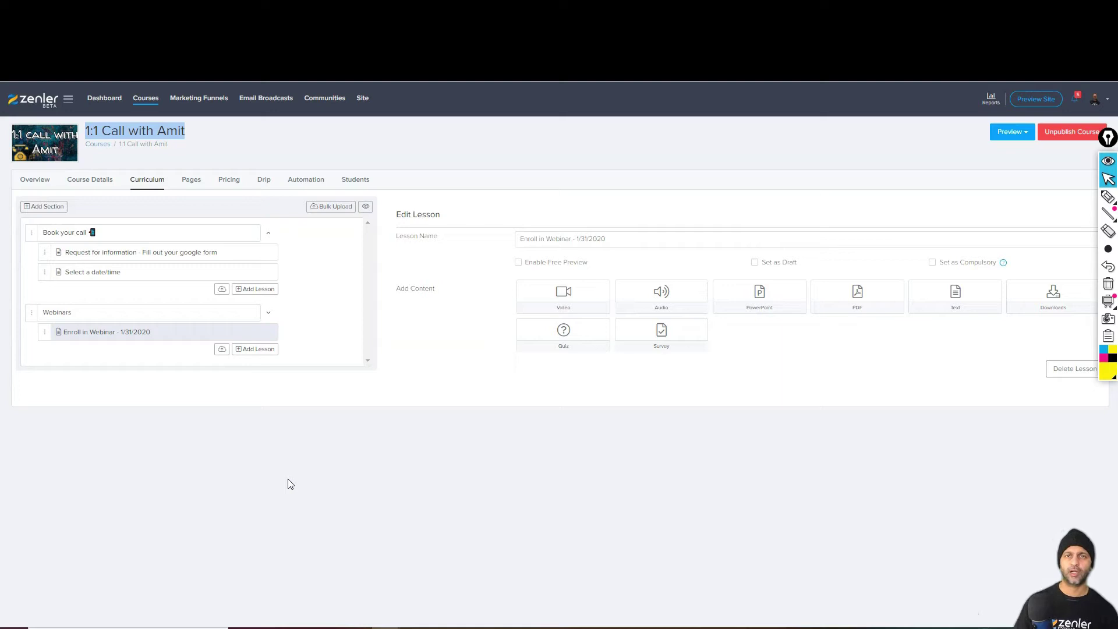
left_click(163, 341)
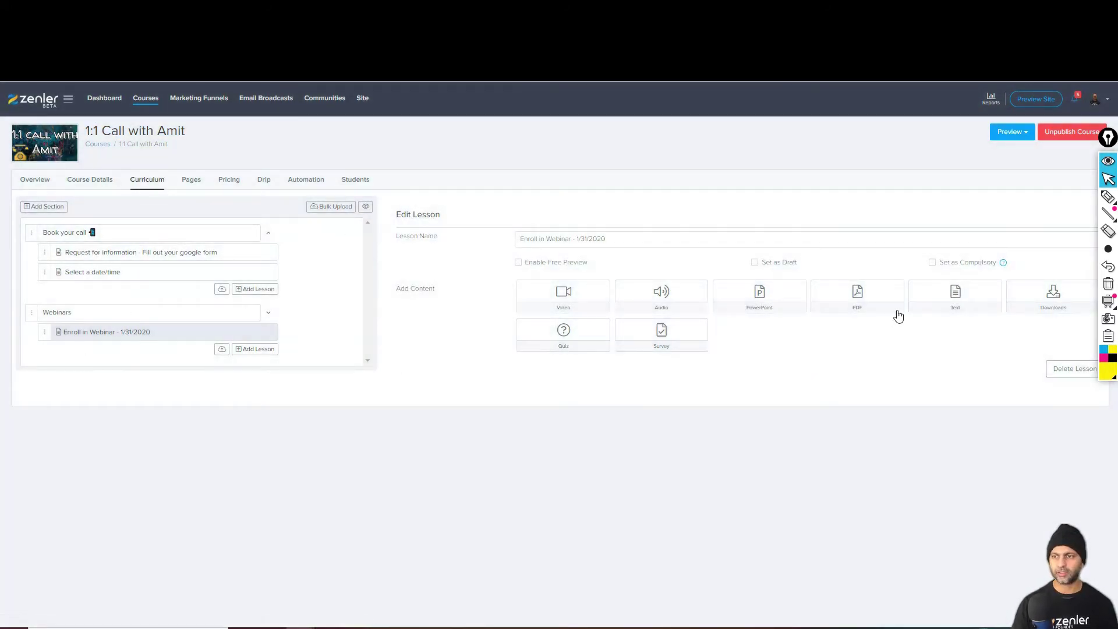
left_click(991, 300)
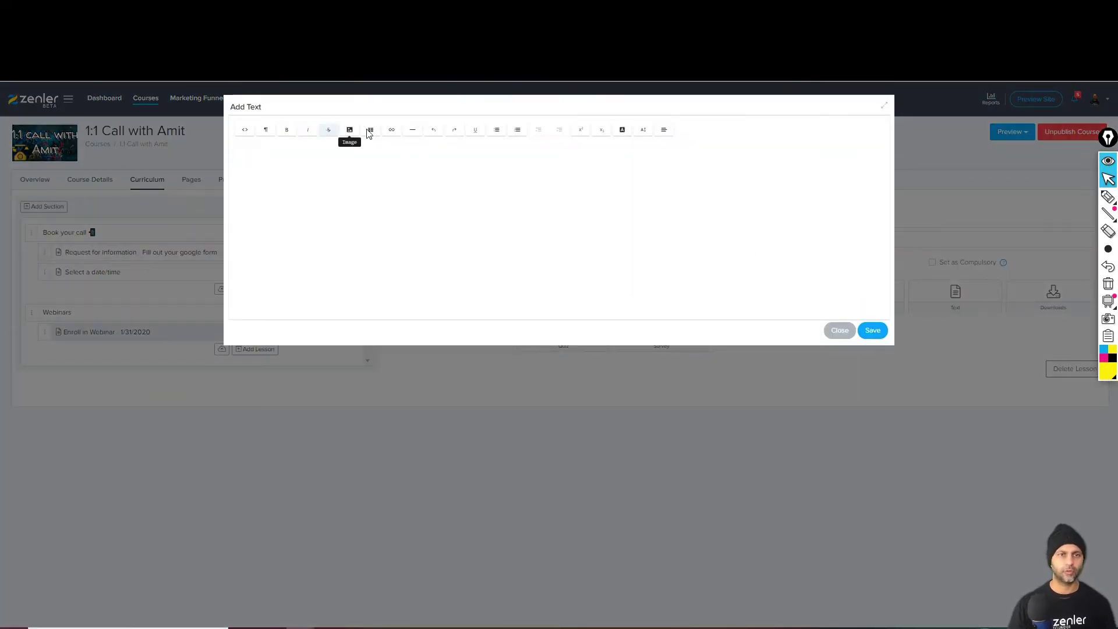
left_click(245, 129)
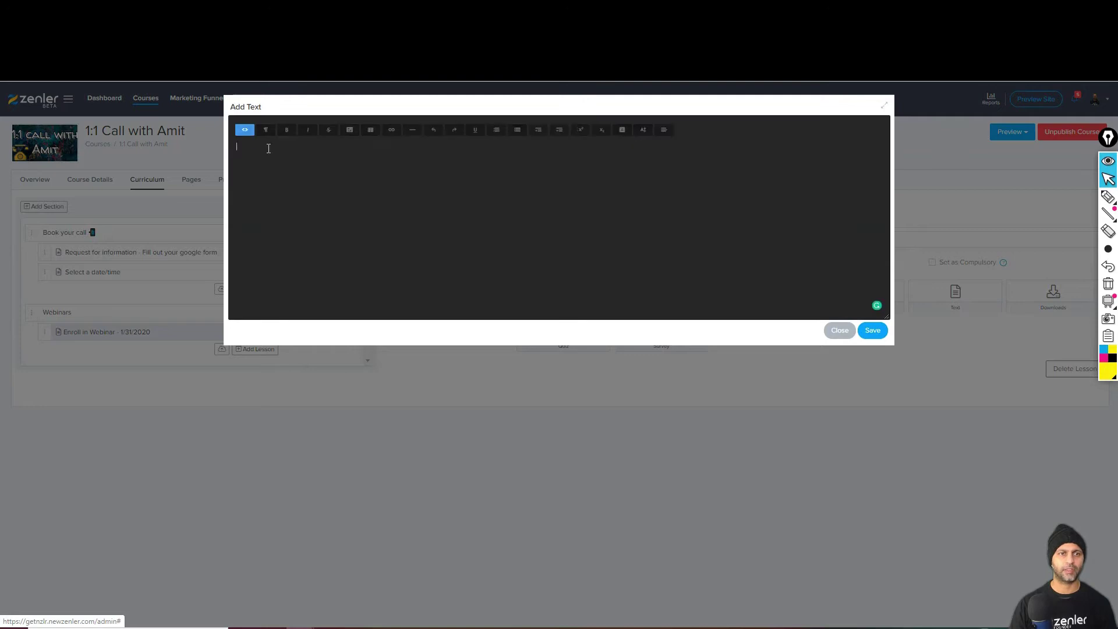
key("ctrl+v")
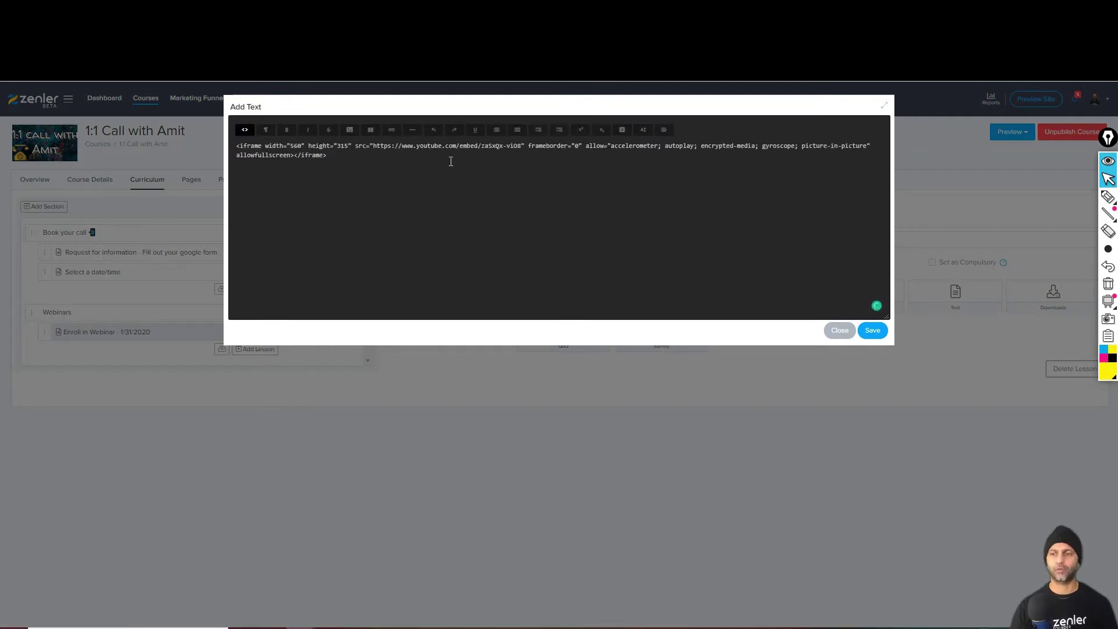
left_click(874, 331)
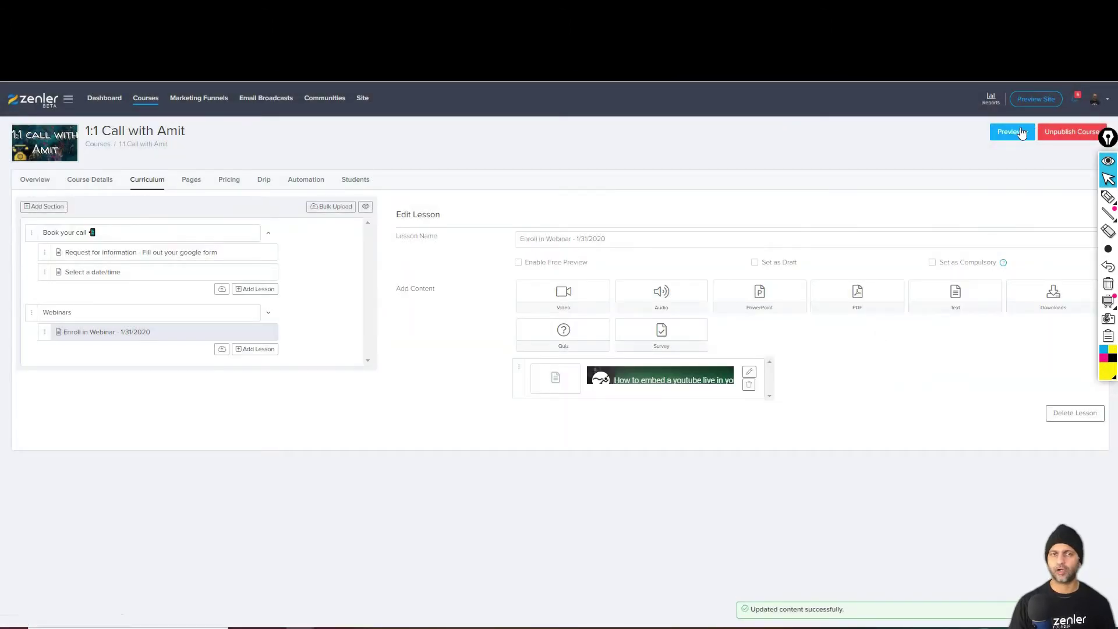
- Preview the course curriculum as a student and set a reminder on the stream embedded in the "Enroll in Webinar - 1/31/2020" lesson
left_click(1012, 131)
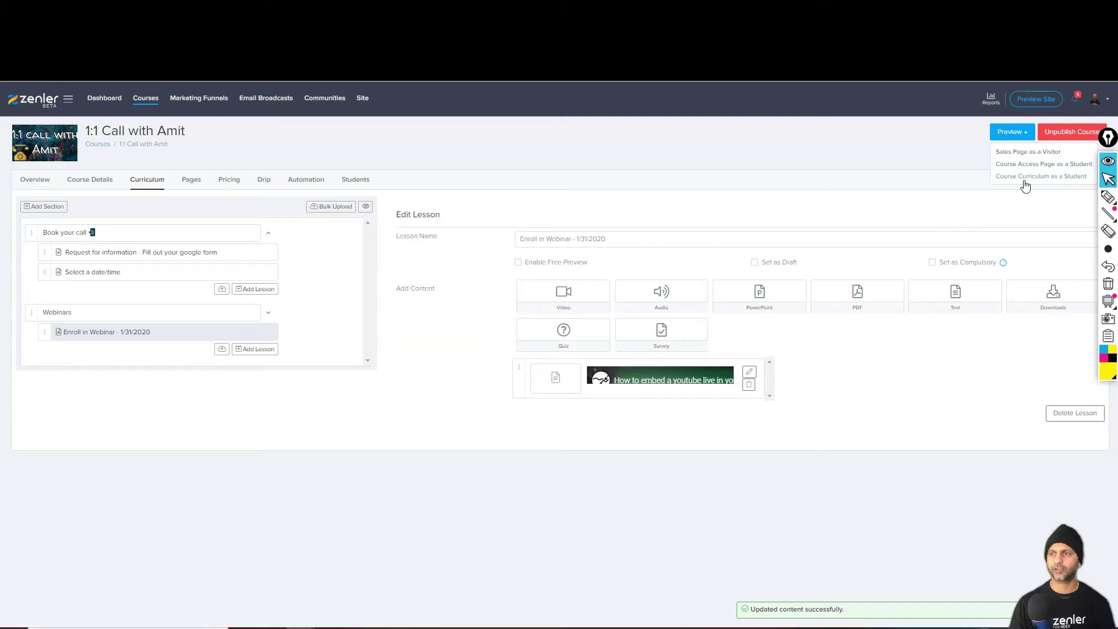
left_click(1025, 181)
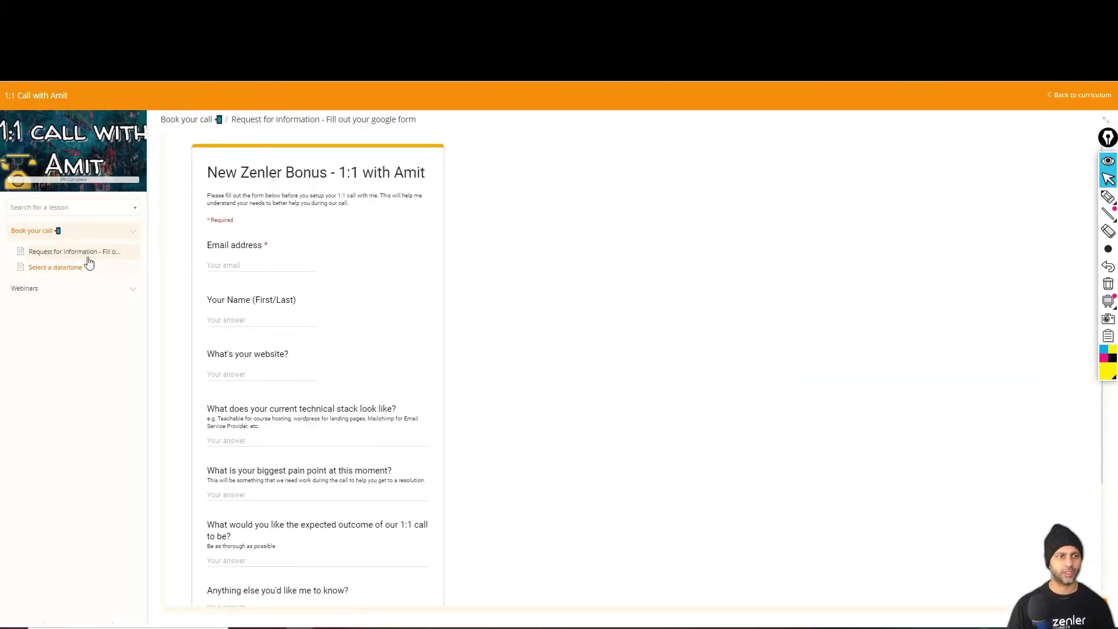
left_click(76, 289)
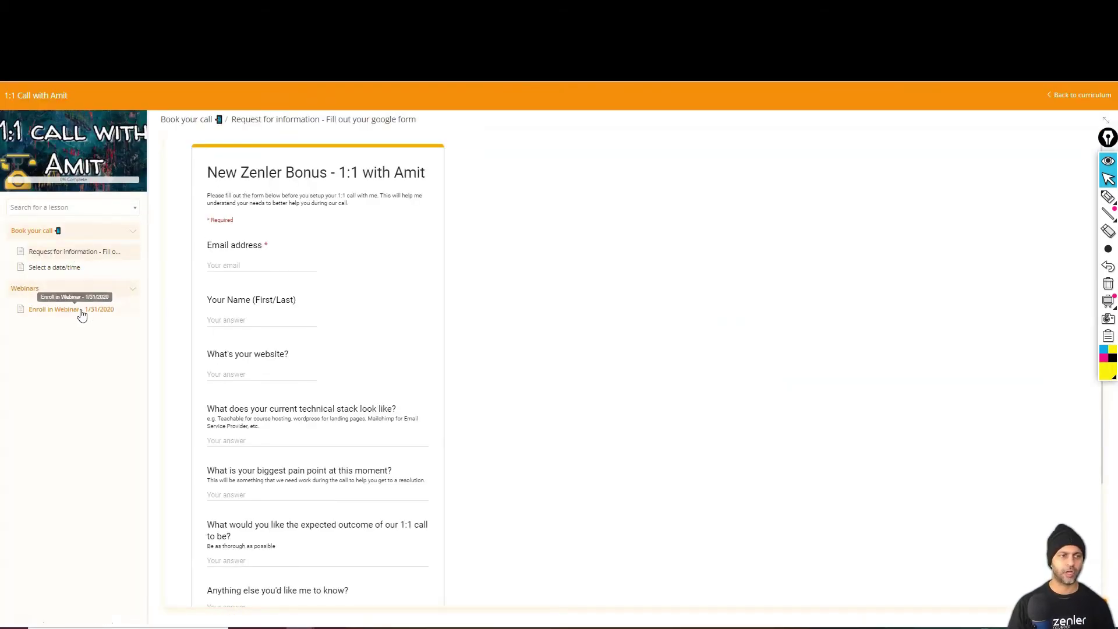
left_click(59, 311)
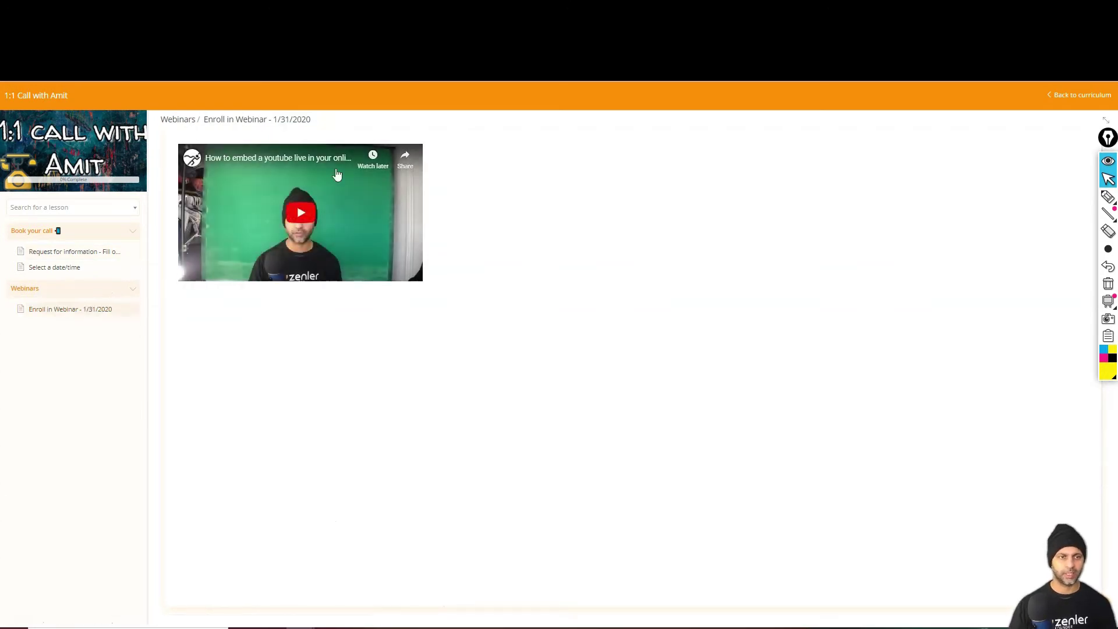
left_click(300, 212)
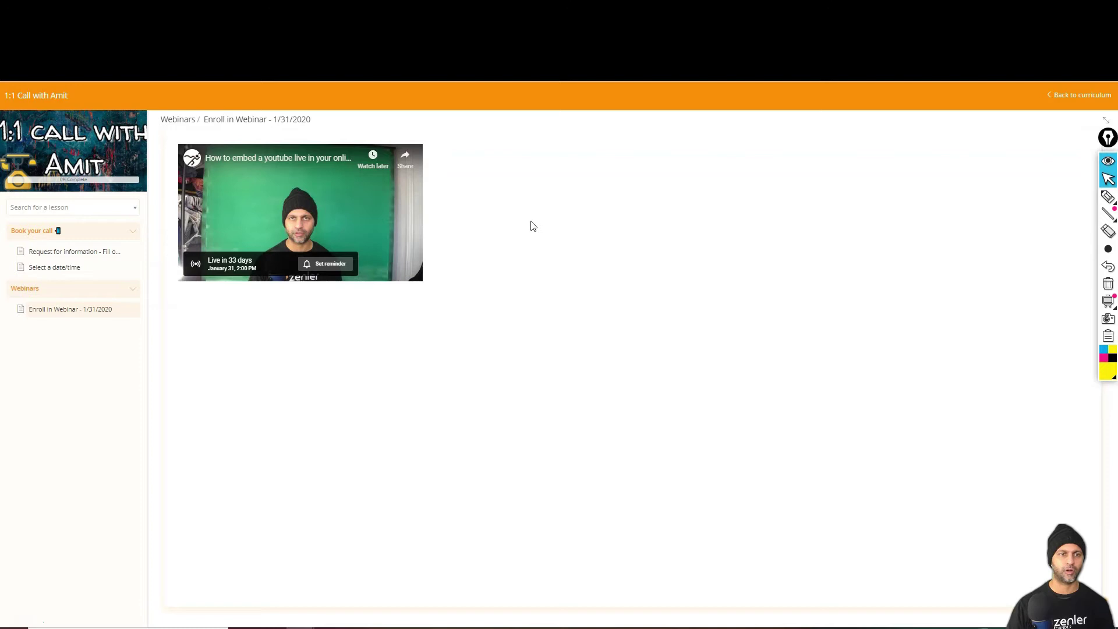
left_click(330, 266)
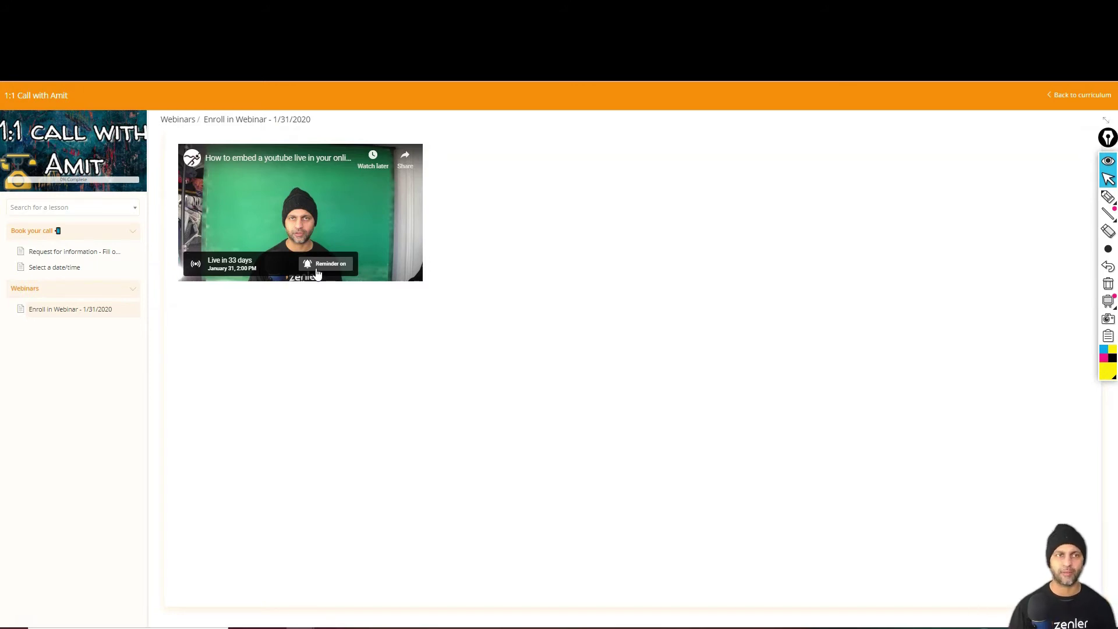
- Switch to YouTube Studio and open the preview of the scheduled "How to embed a youtube live in your online course" stream
key("alt+Tab")
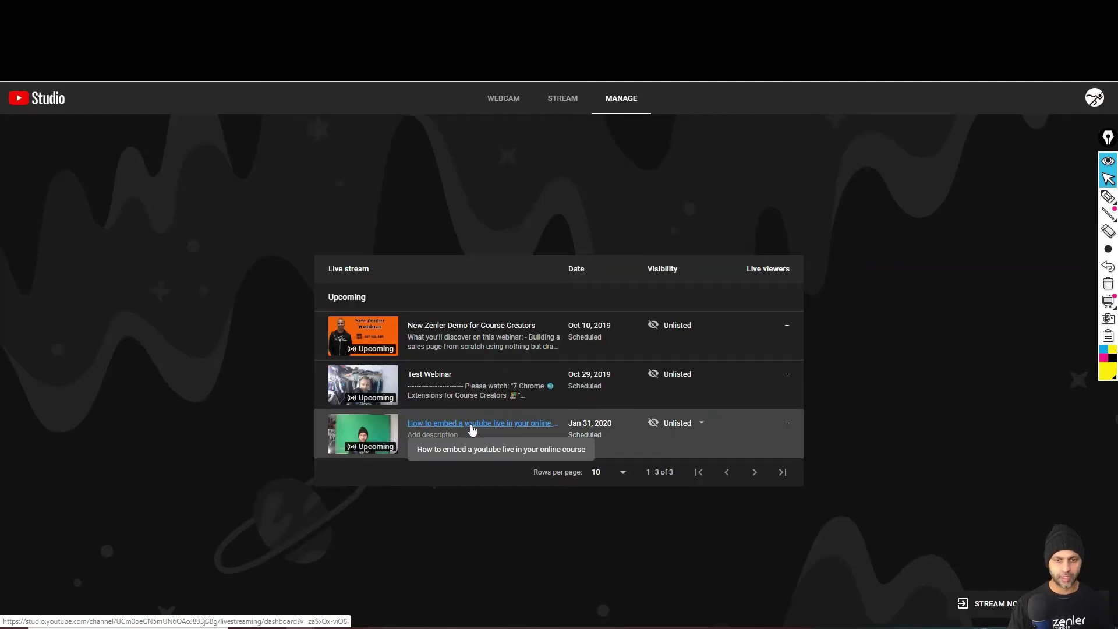
left_click(472, 424)
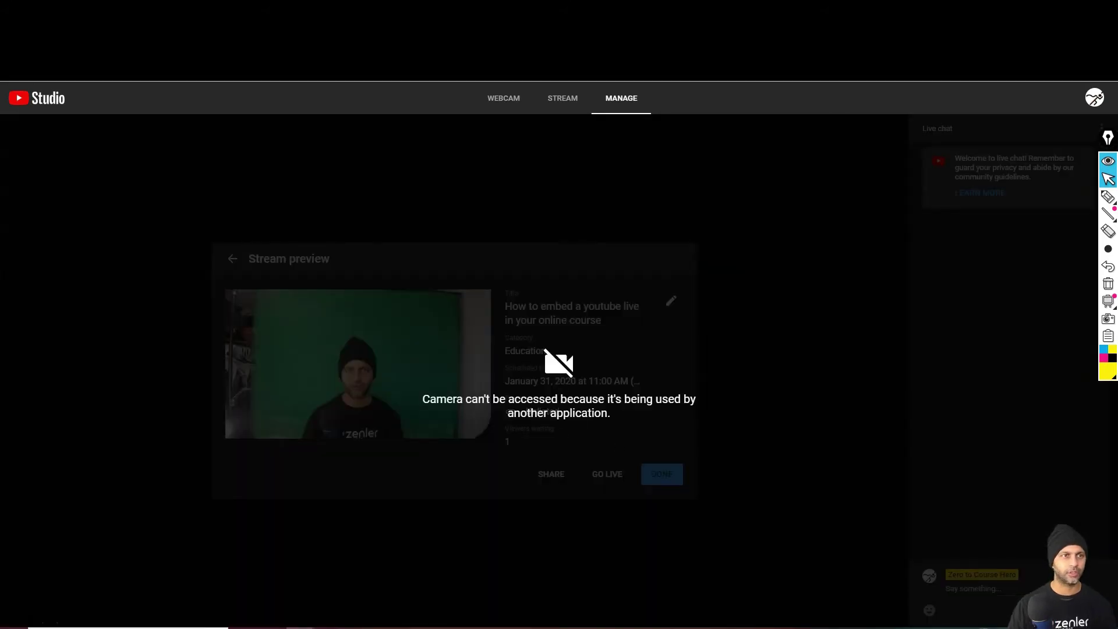
- Reload the course lesson to check the embedded live video, and switch back to the stream's control page in YouTube Studio
key("alt+Tab")
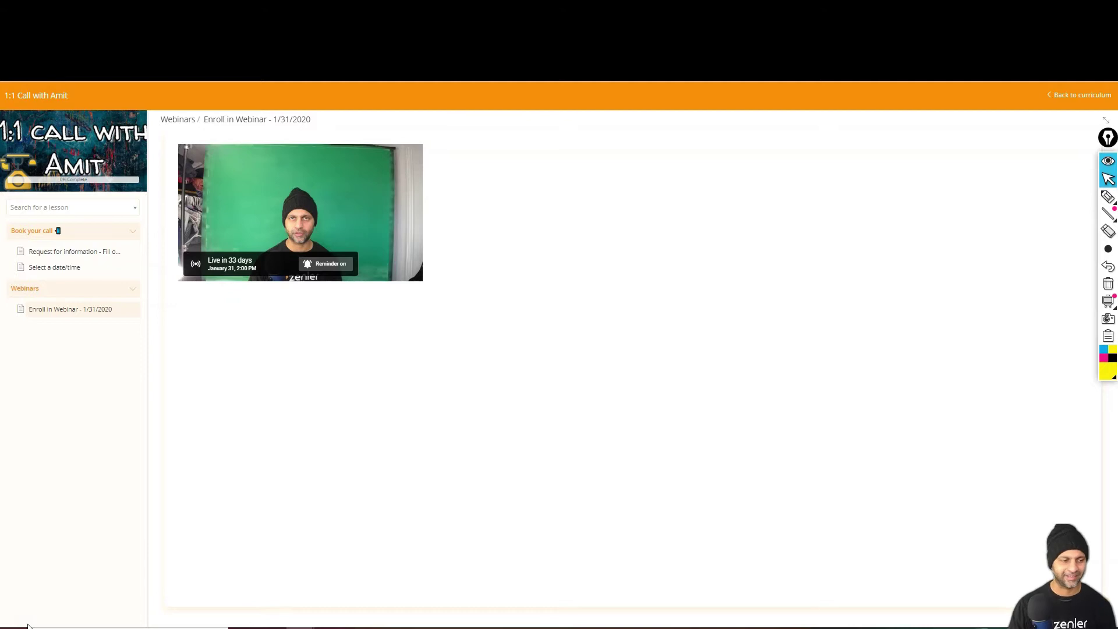
key("F5")
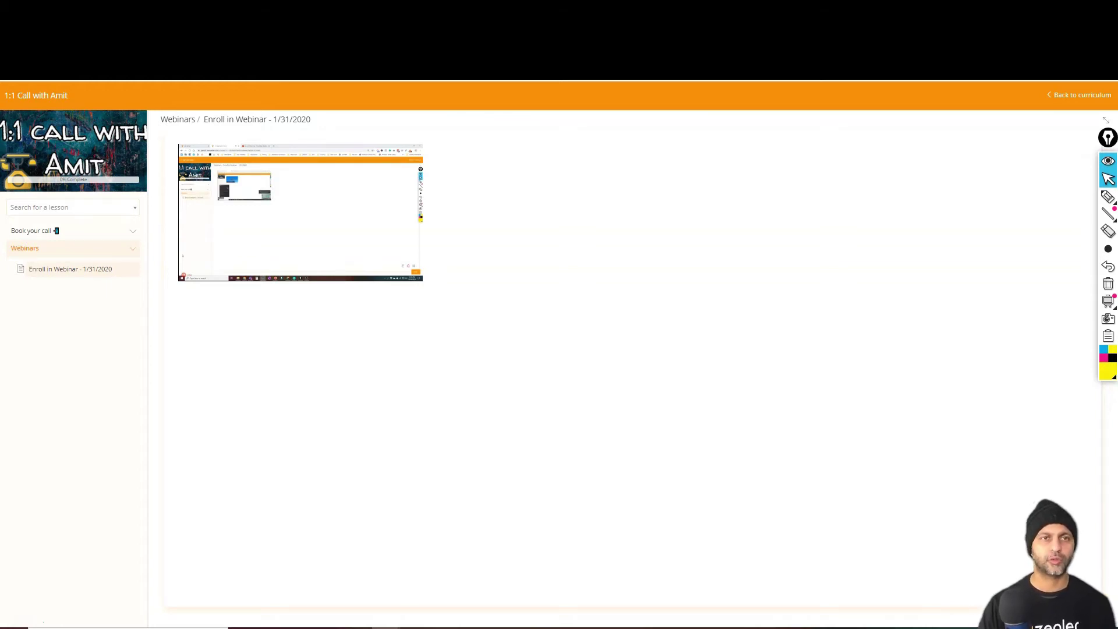
key("alt+Tab")
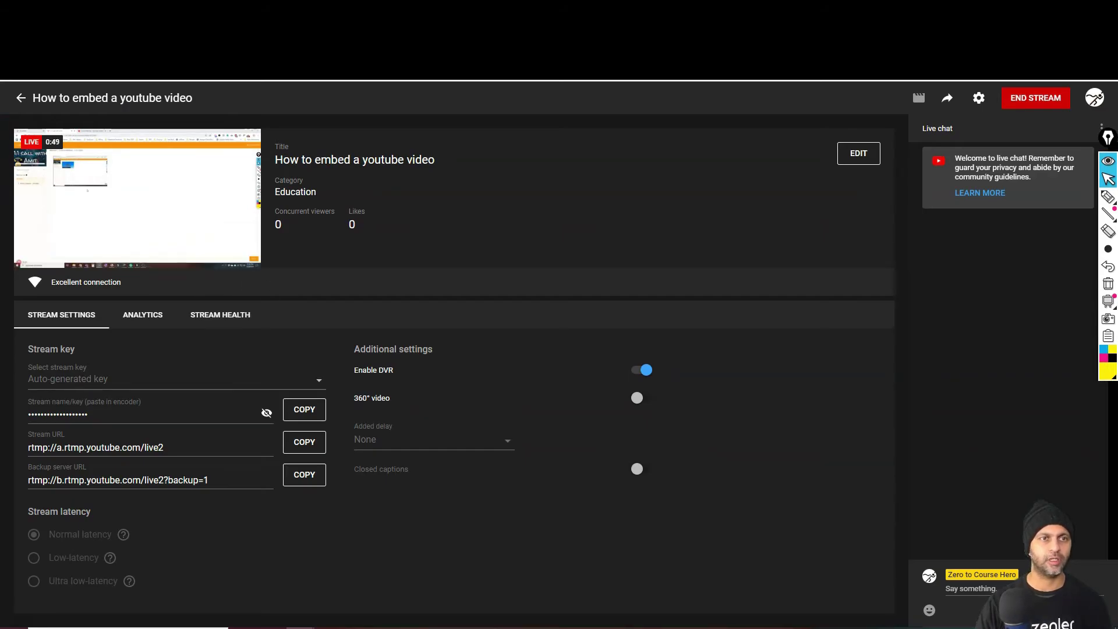
- Compare the live video embedded in the course lesson with the stream's control page in YouTube Studio
key("alt+Tab")
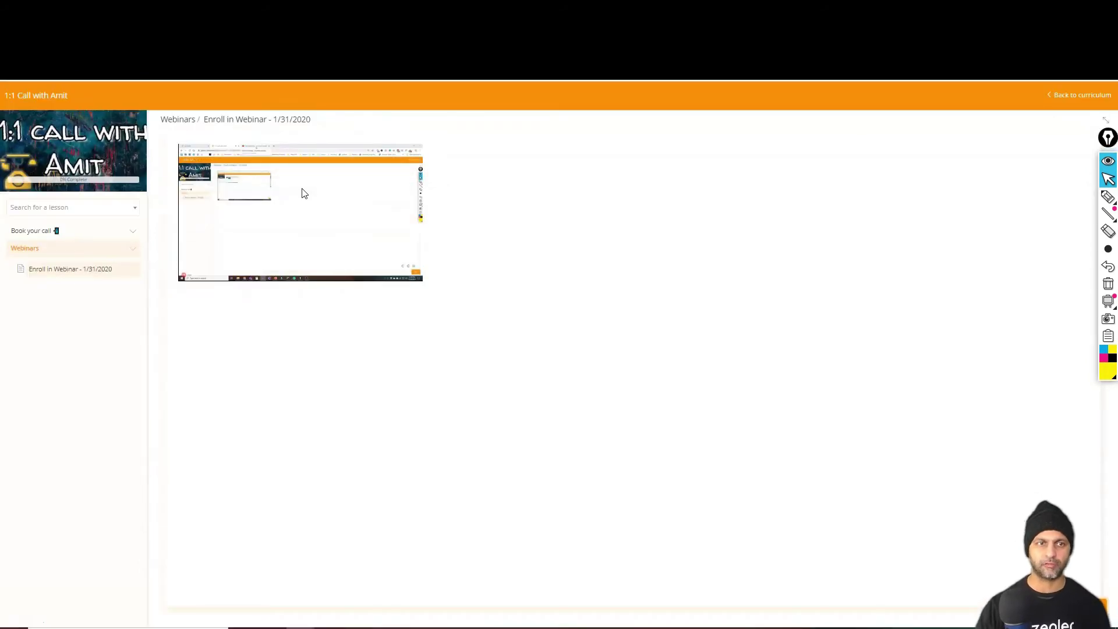
key("alt+Tab")
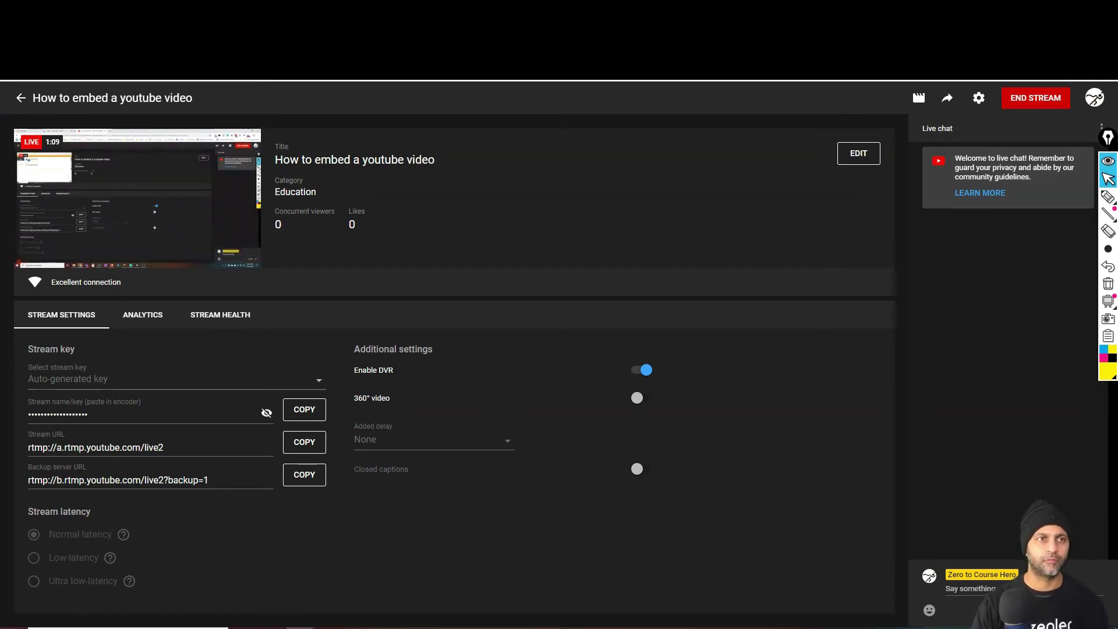
key("alt+Tab")
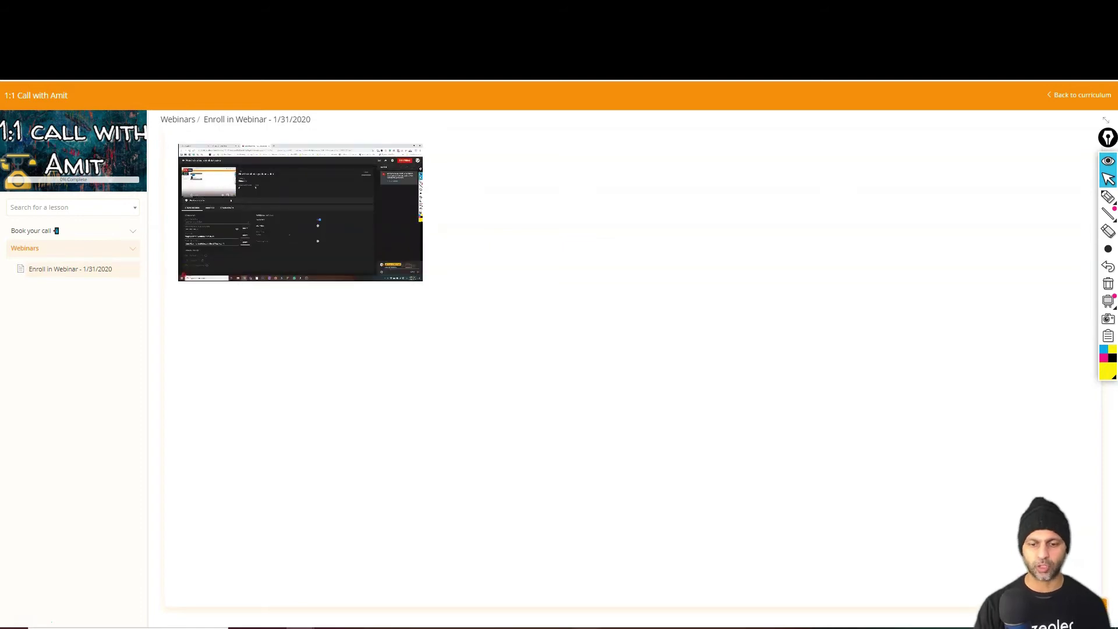
- Open the OBS project website in the browser, and switch to the OBS Studio application with its window maximized
mouse_move(586, 628)
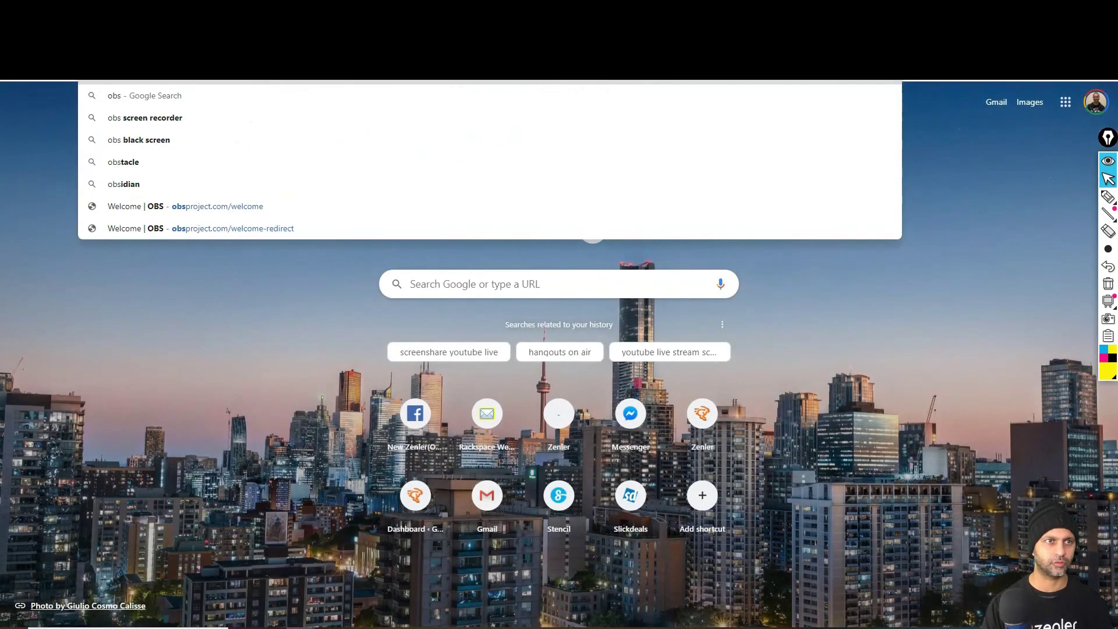
left_click(368, 204)
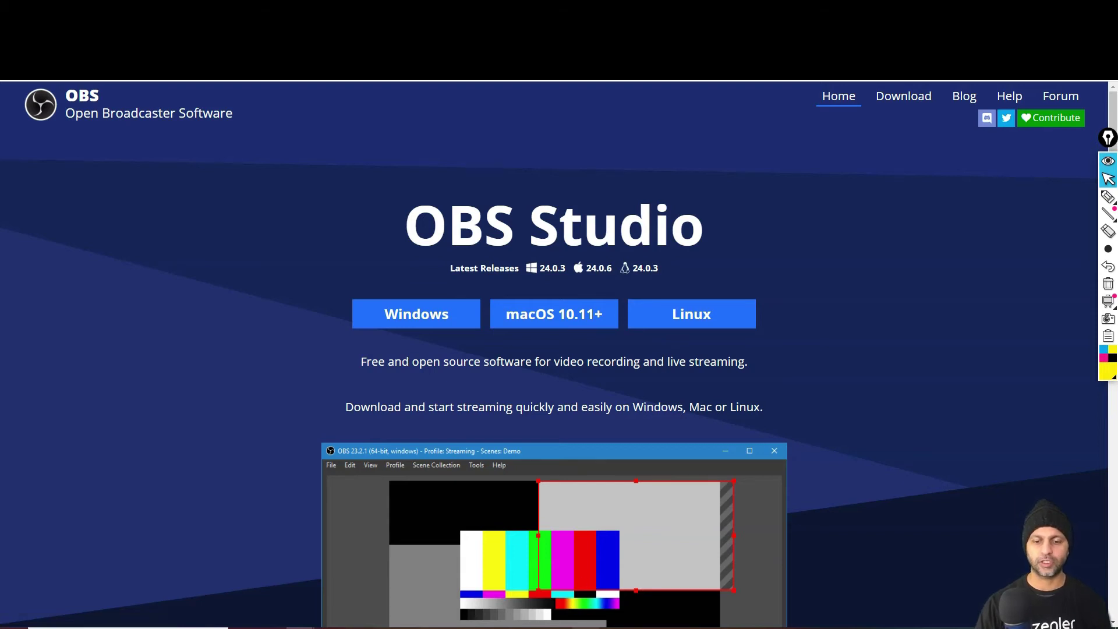
key("alt+Tab")
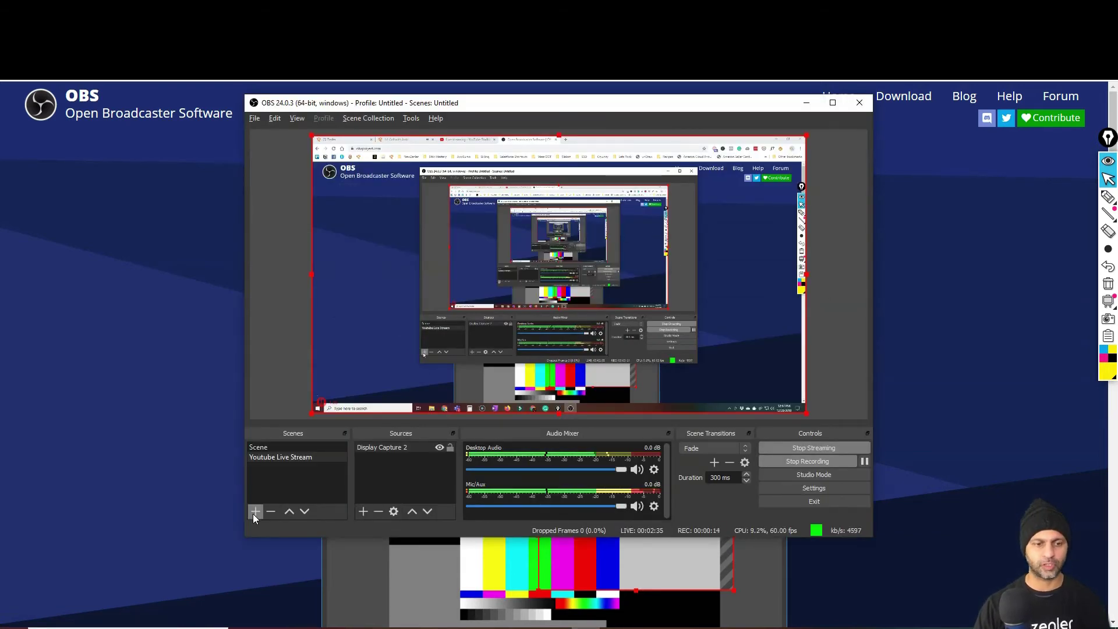
left_click(833, 103)
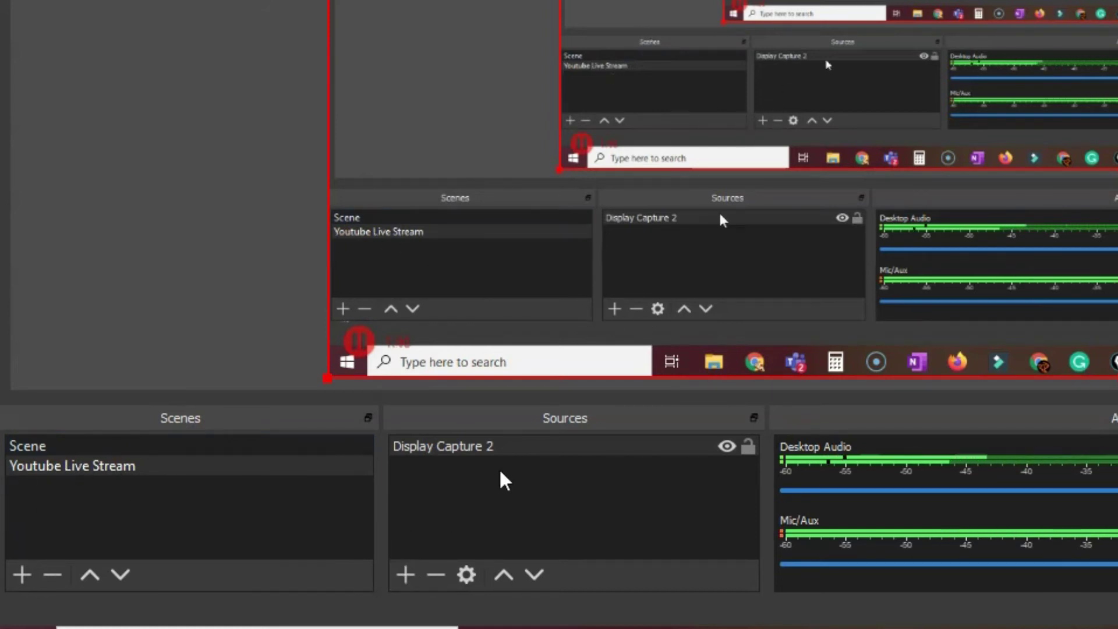
- Examine the "Display Capture 2" source of the "Youtube Live Stream" scene, and open the stream settings
left_click(415, 585)
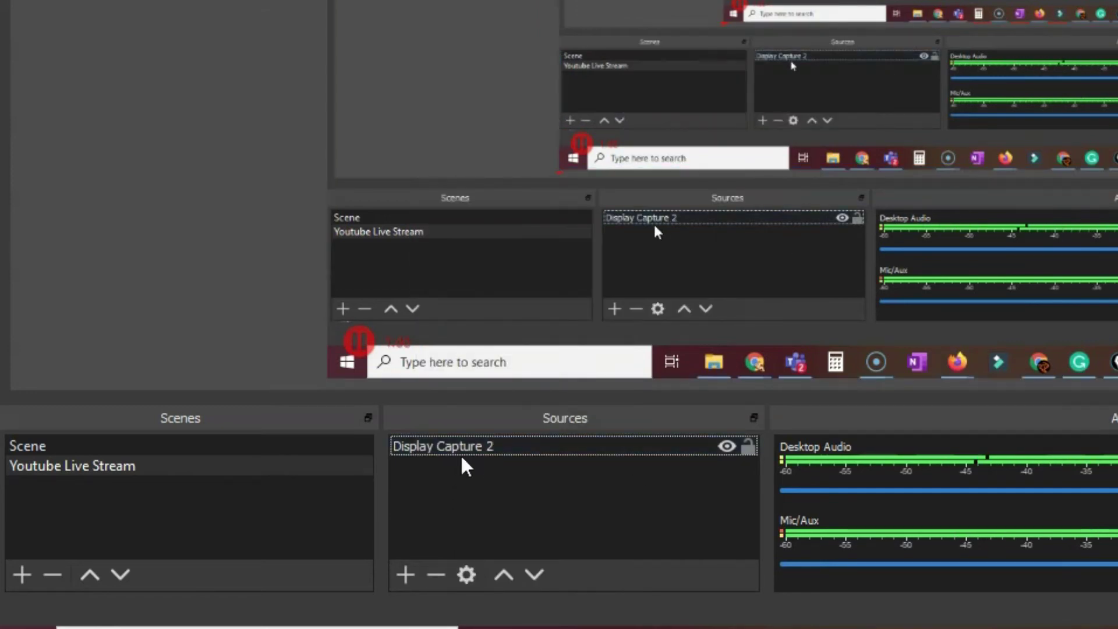
left_click(467, 447)
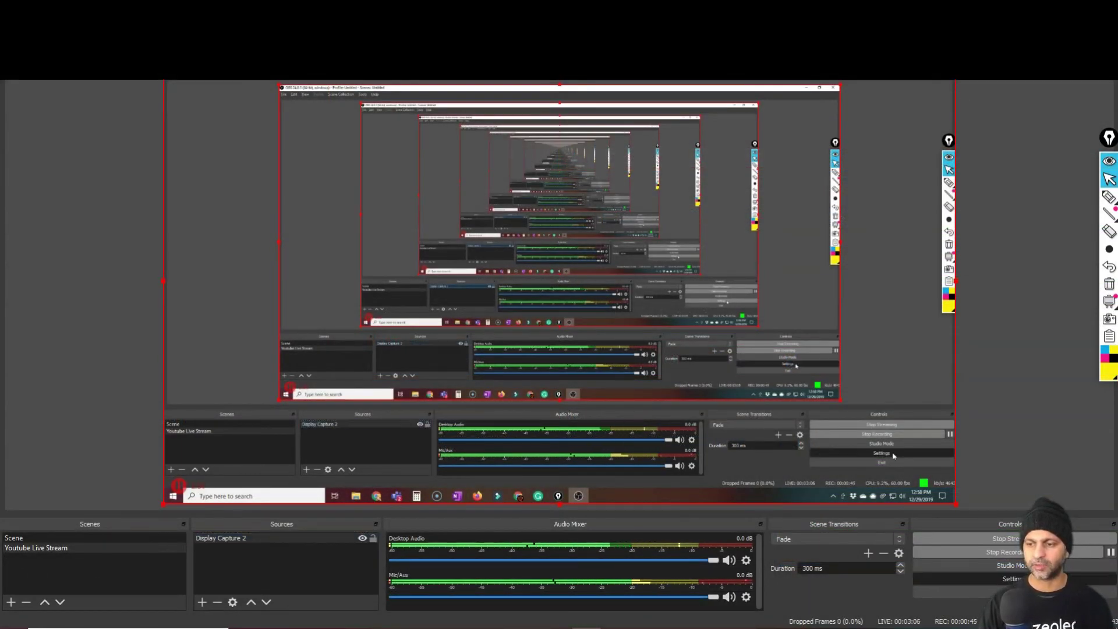
left_click(1017, 579)
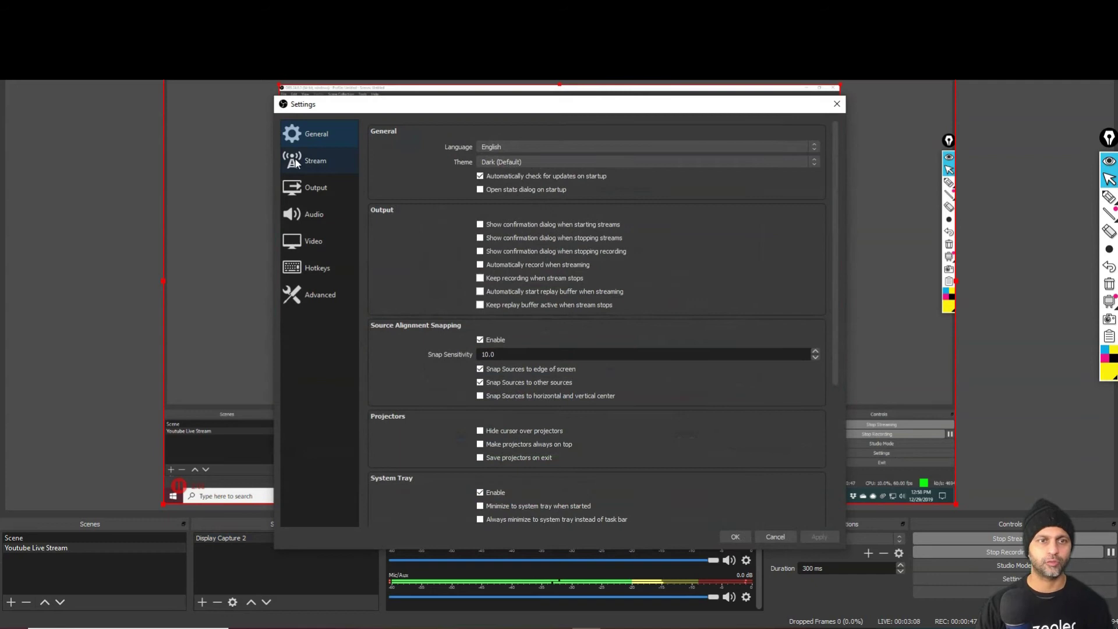
left_click(316, 164)
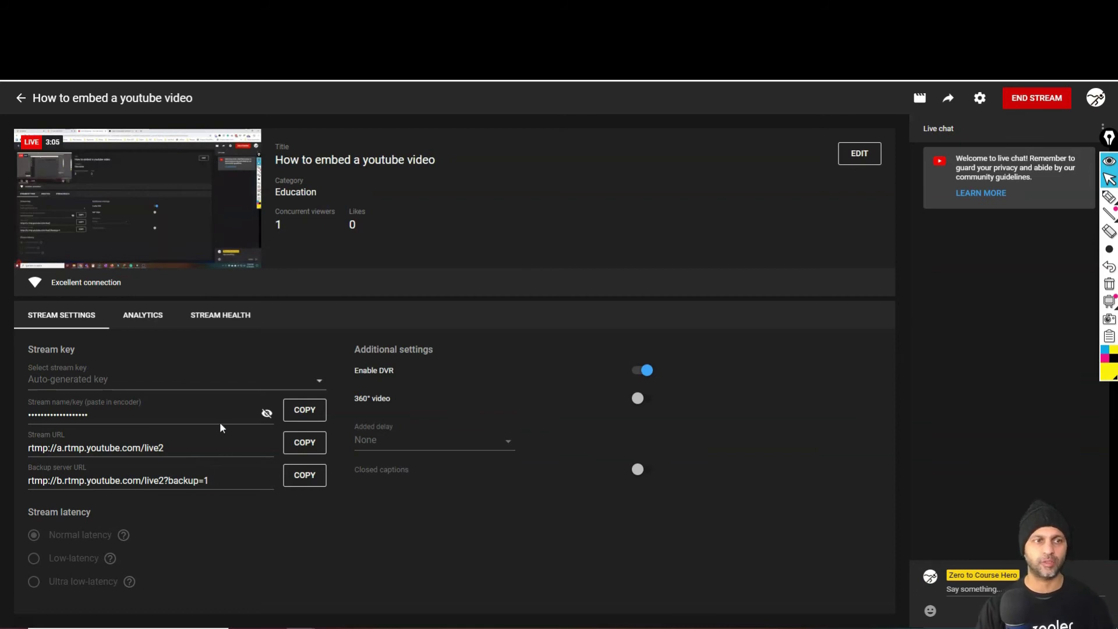
- End the "How to embed a youtube video" live stream in YouTube Studio, check the embedded player in the lesson, and close the stream summary
mouse_move(109, 158)
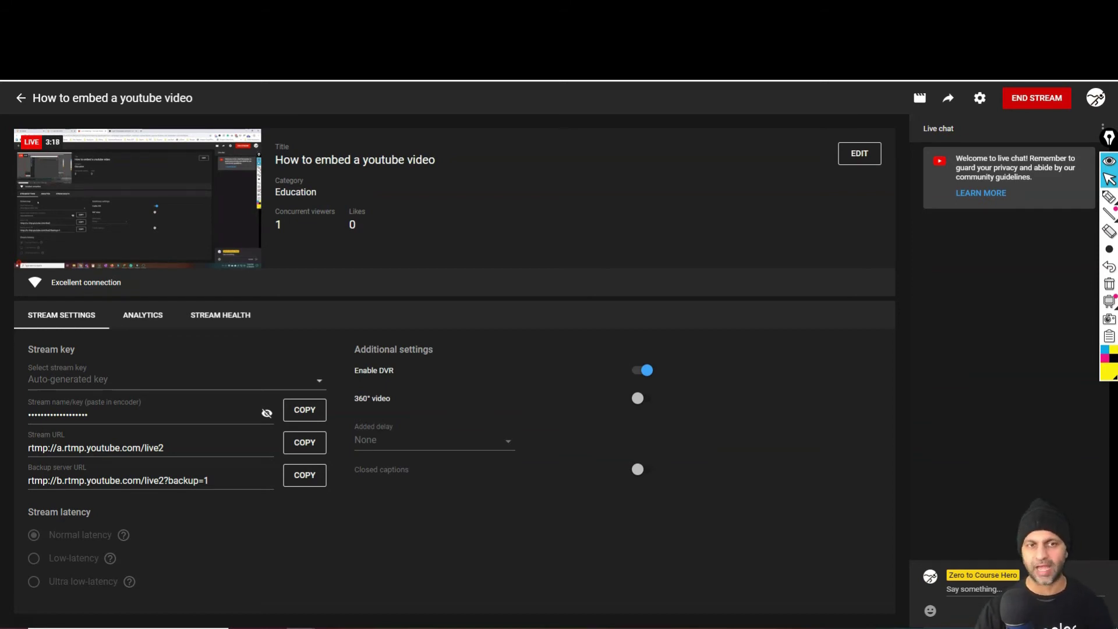
left_click(1038, 100)
left_click(637, 235)
left_click(361, 8)
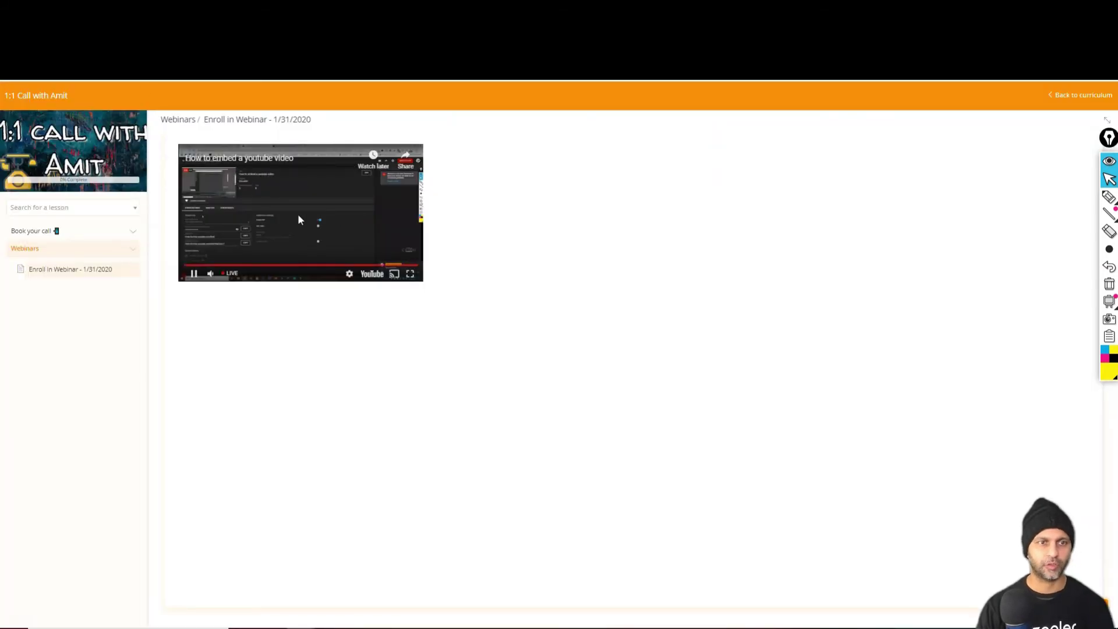
left_click(244, 9)
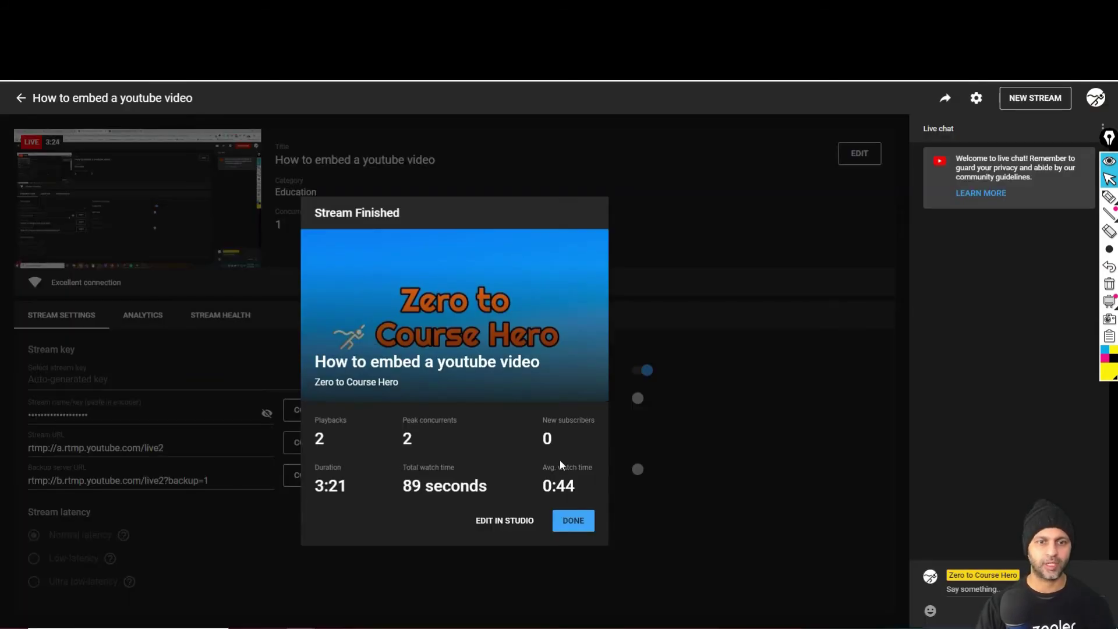
left_click(573, 521)
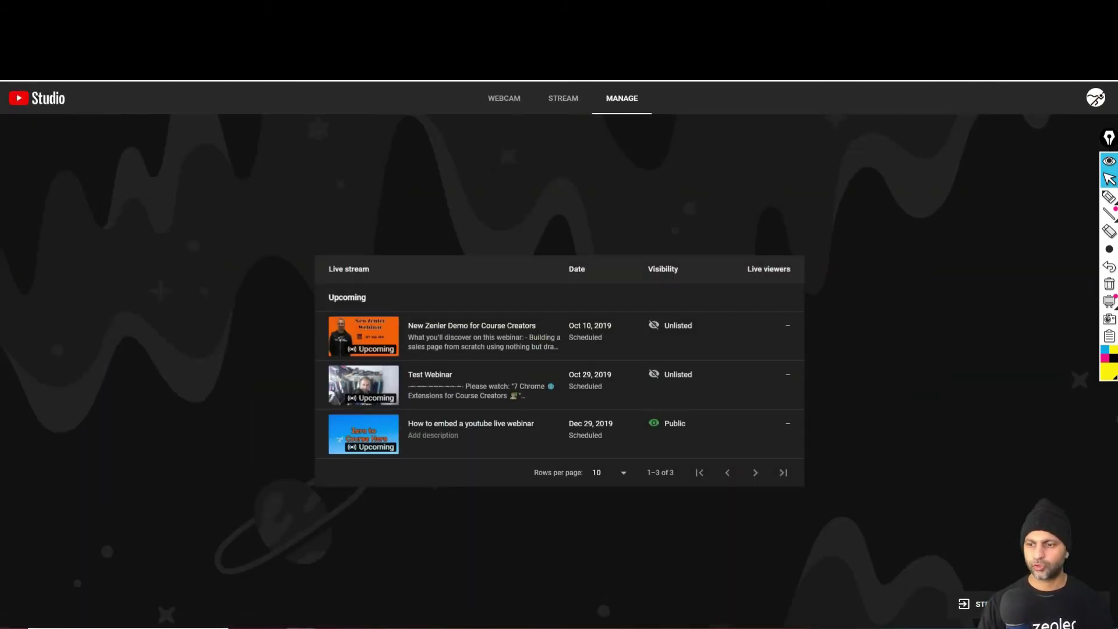
- Create a new unlisted stream titled "Demo for secret YT key" without reusing the previous stream's settings
left_click(1009, 604)
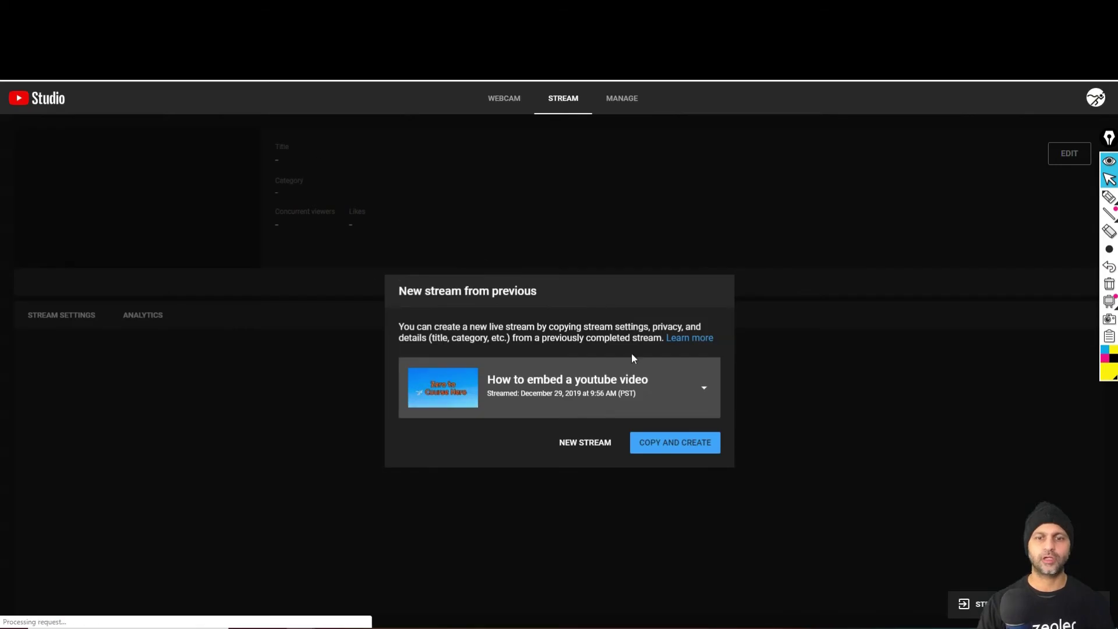
left_click(592, 448)
key("ctrl+v")
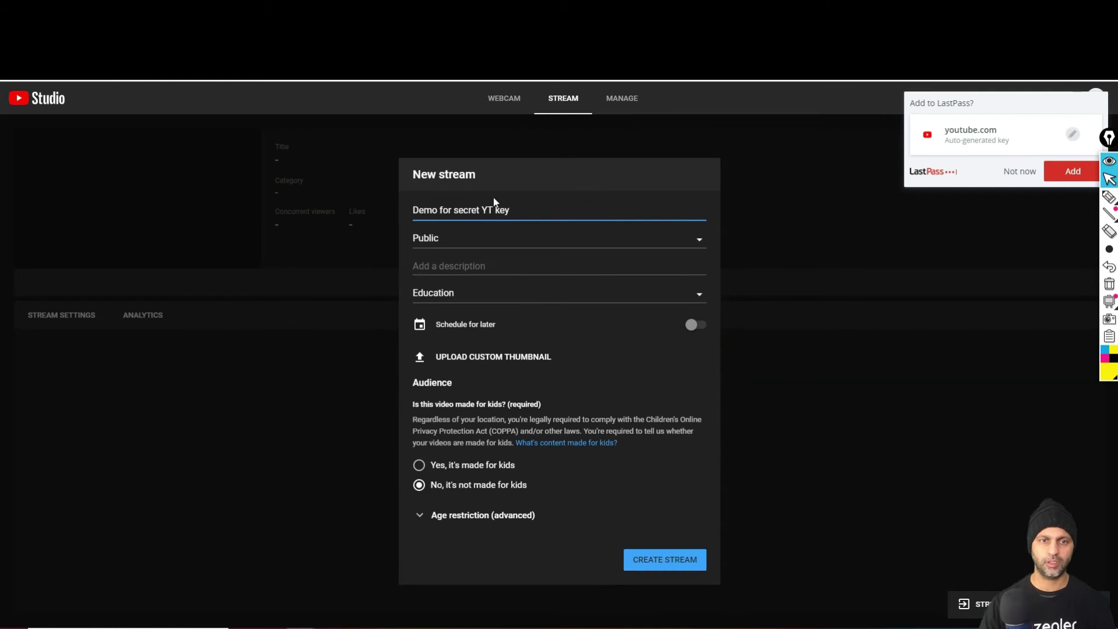
left_click(465, 244)
left_click(463, 275)
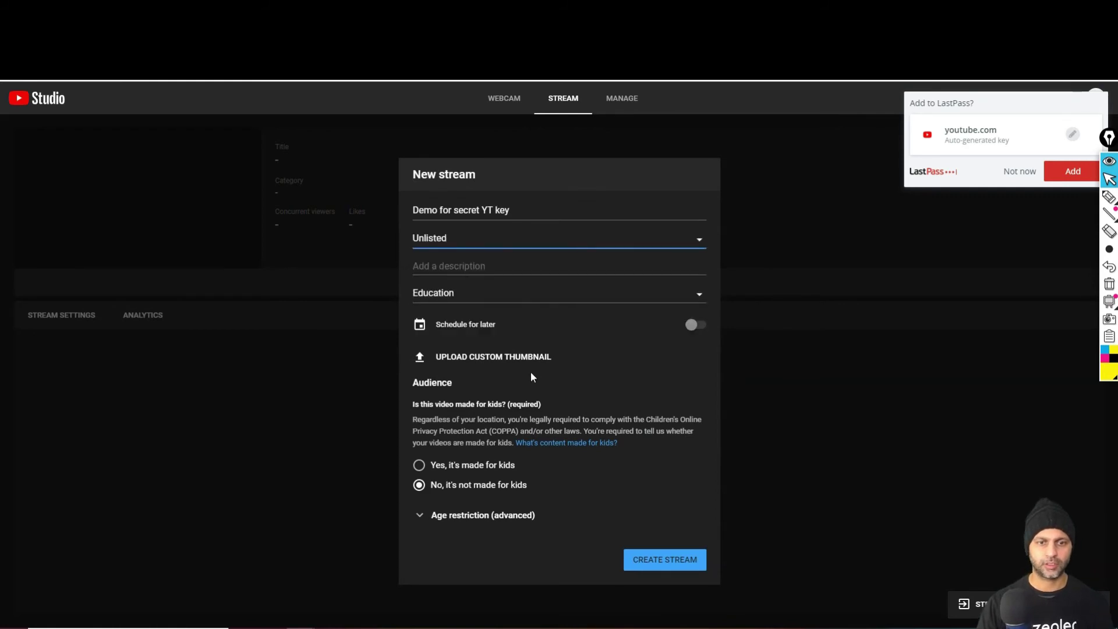
left_click(692, 563)
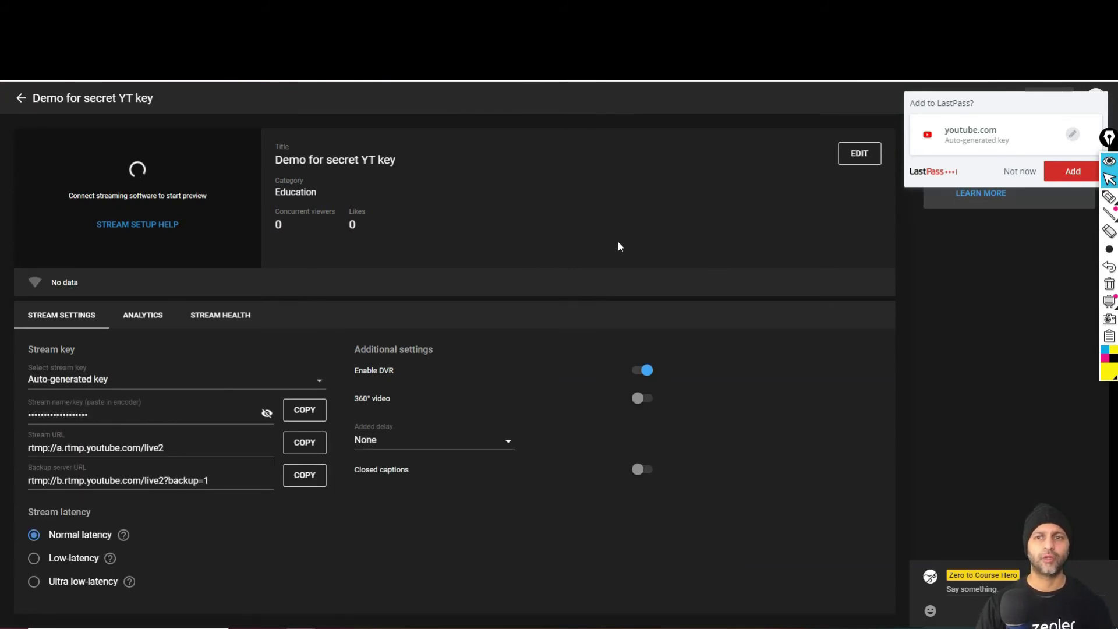
- Copy the new stream's key, stop the running stream in OBS, and paste the stream key over the old one in its stream settings
left_click(311, 411)
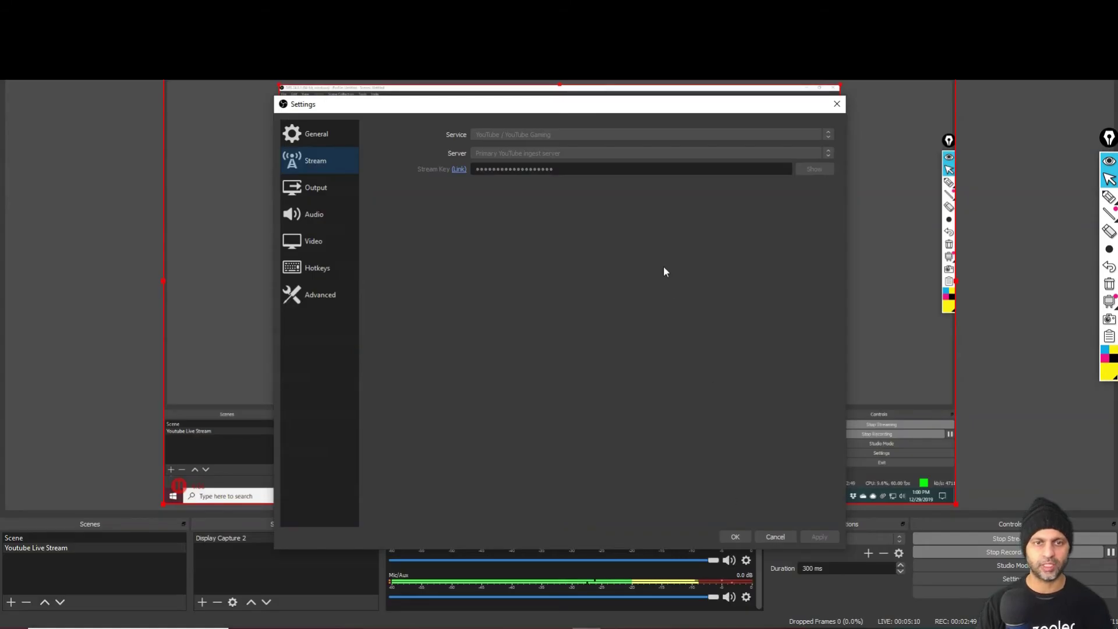
key("Escape")
left_click(8, 42)
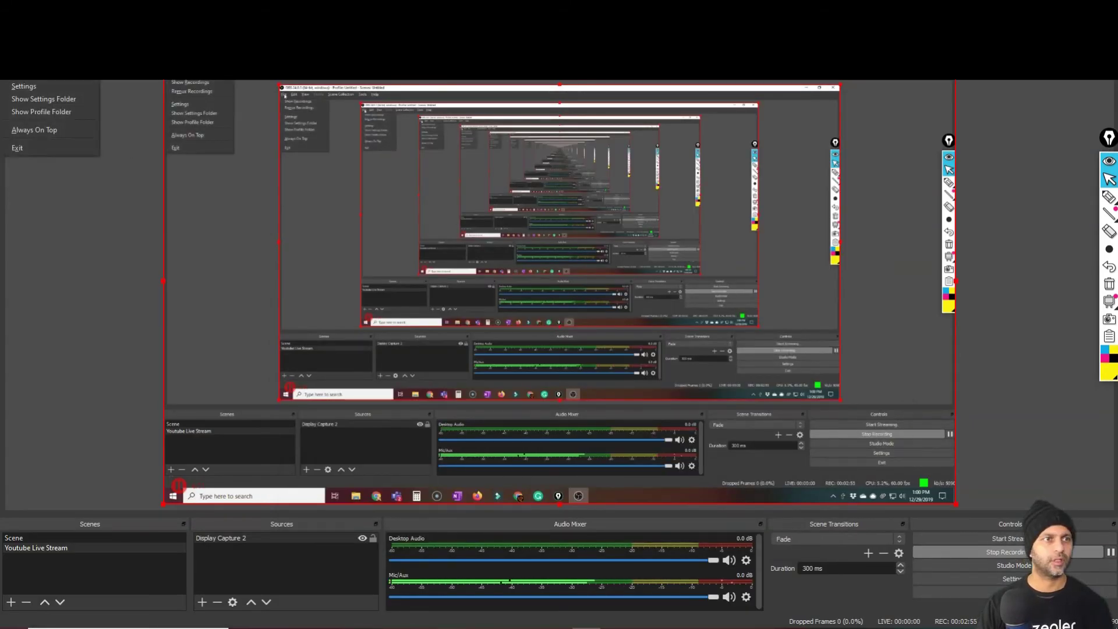
key("Escape")
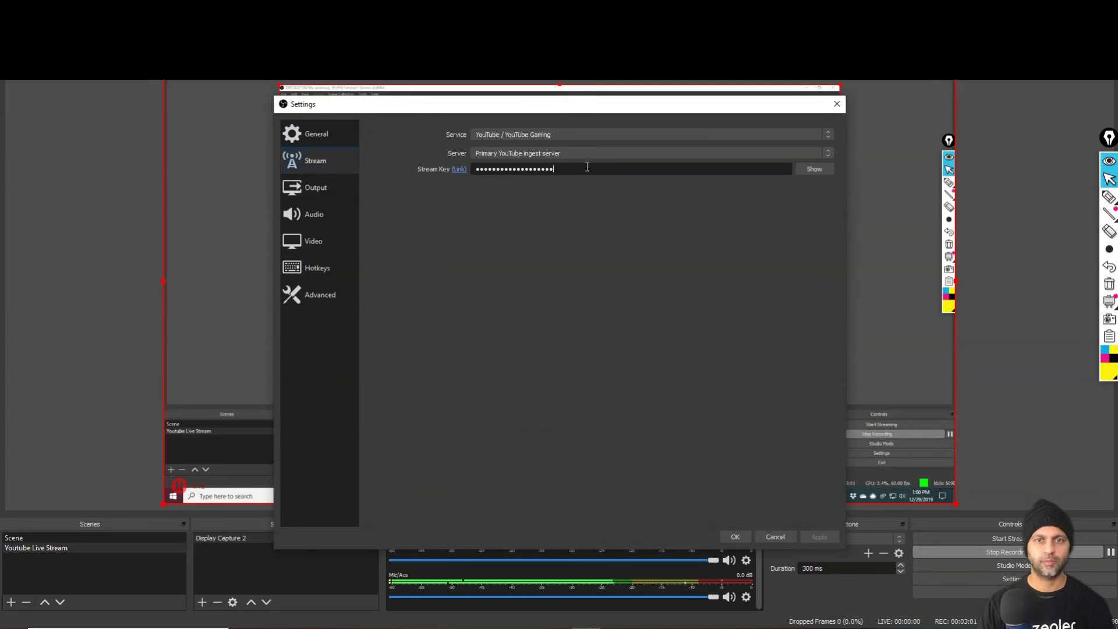
key("ctrl+a")
key("ctrl+v")
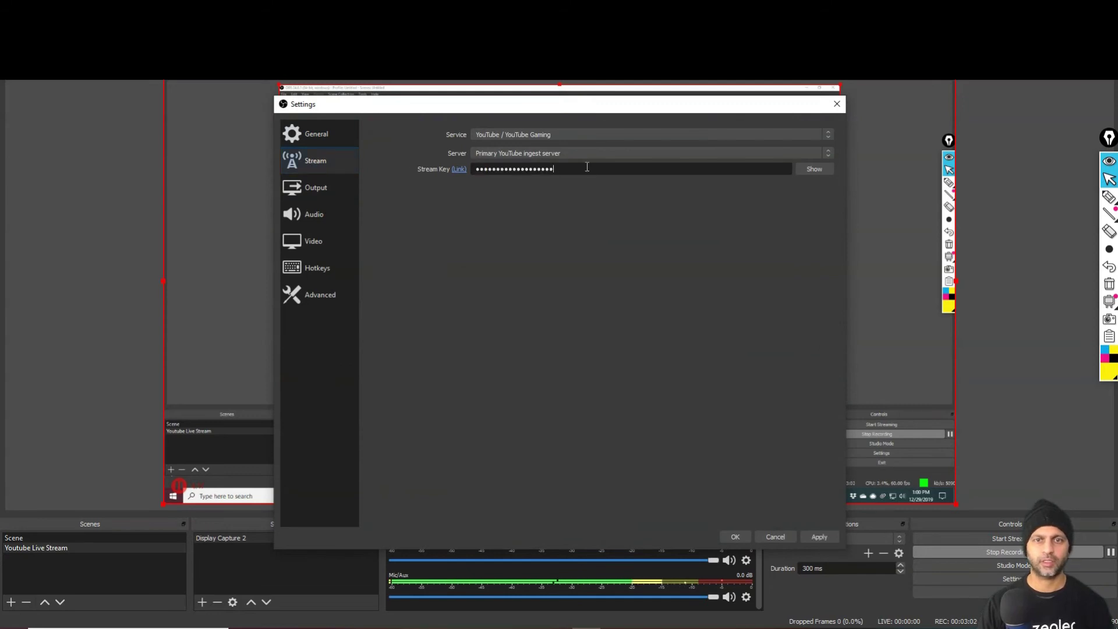
- Reveal the pasted stream key to check it, and hide it again
left_click(822, 170)
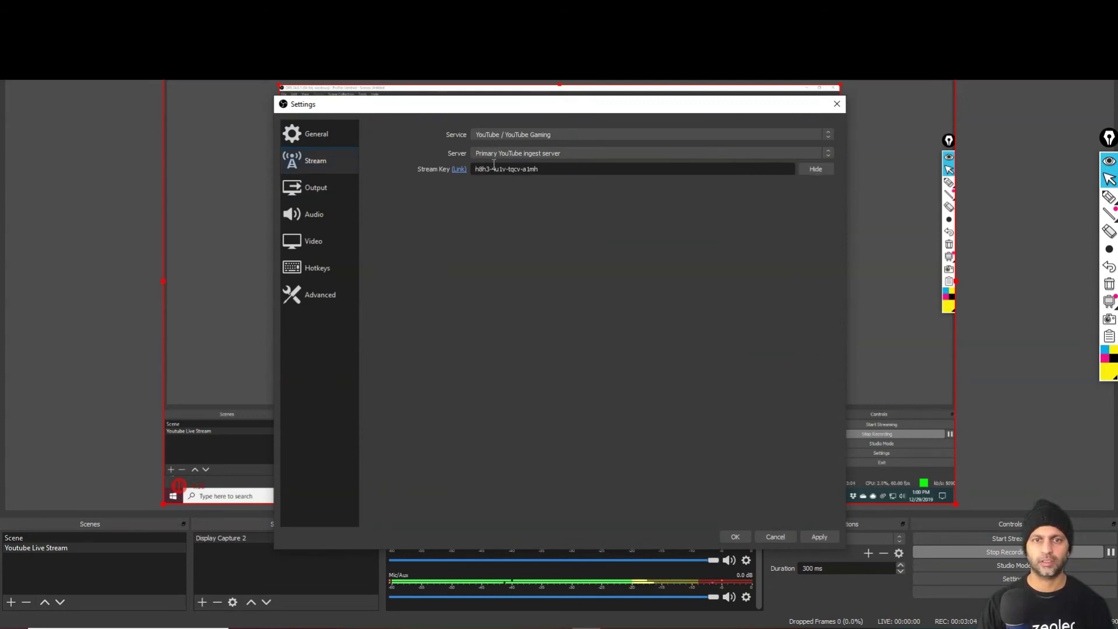
left_click_drag(585, 171, 463, 171)
left_click(815, 169)
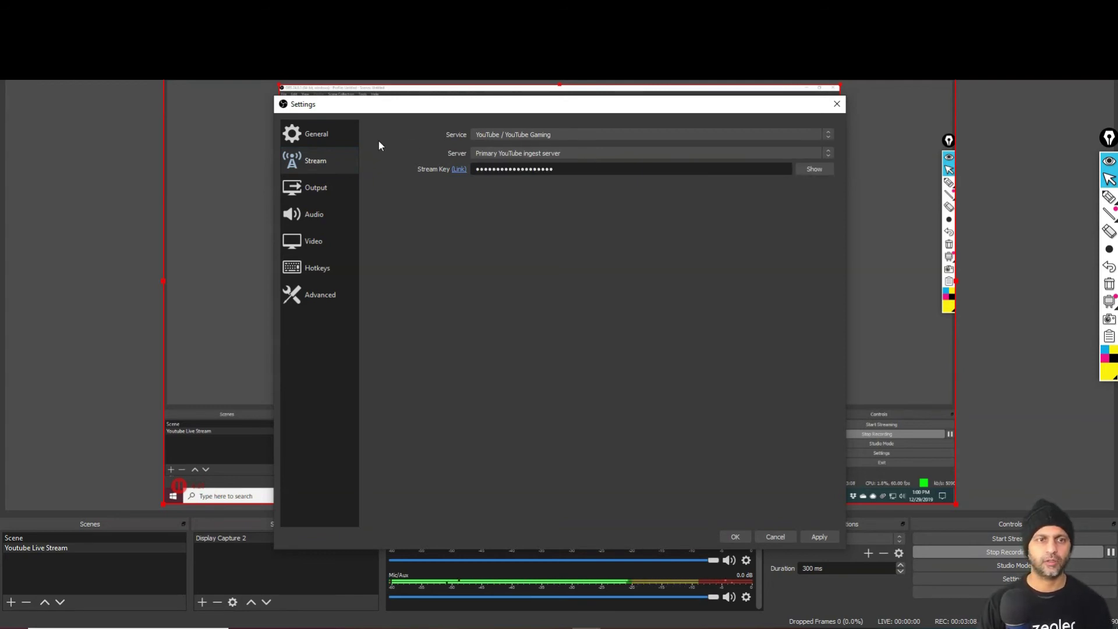
- In the stream settings, choose YouTube / YouTube Gaming as the service and Primary YouTube ingest server as the server
left_click(310, 135)
left_click(315, 156)
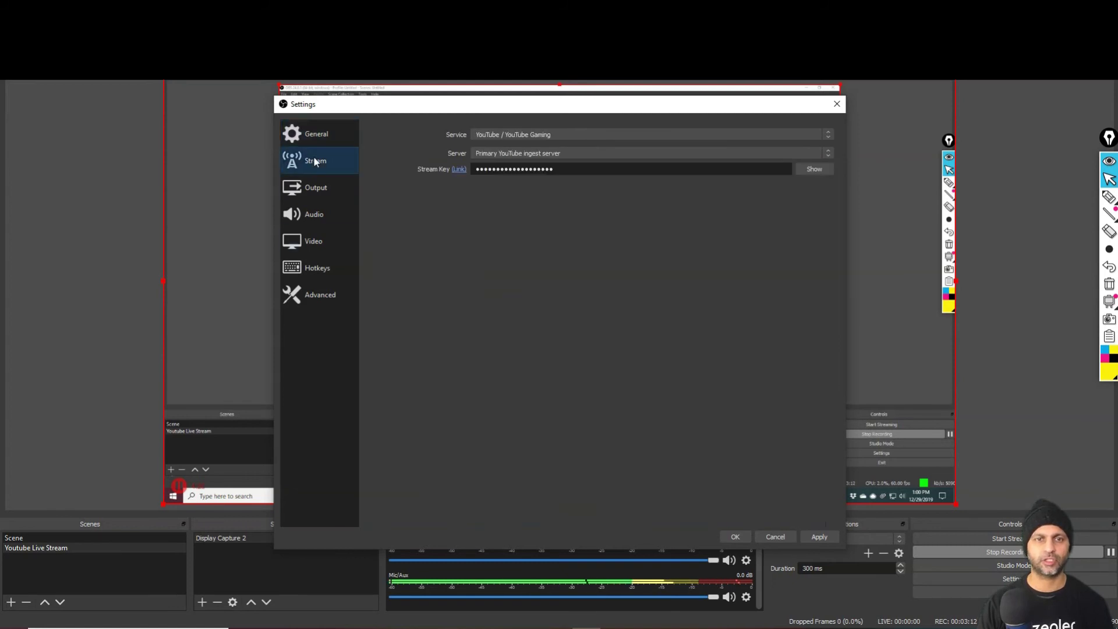
left_click(546, 133)
left_click(535, 158)
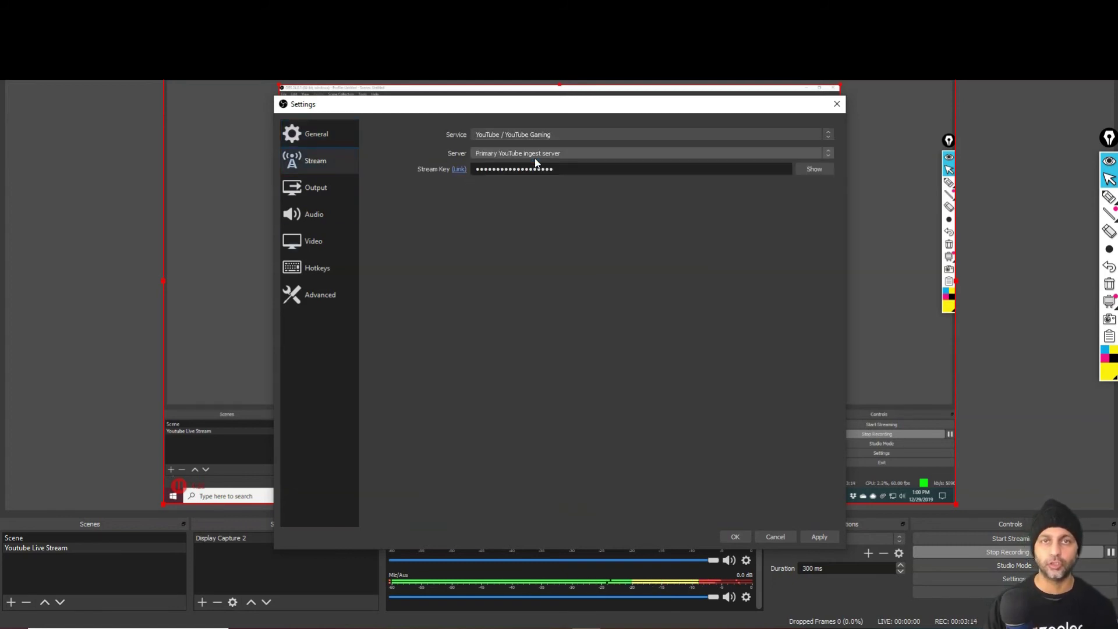
left_click(539, 154)
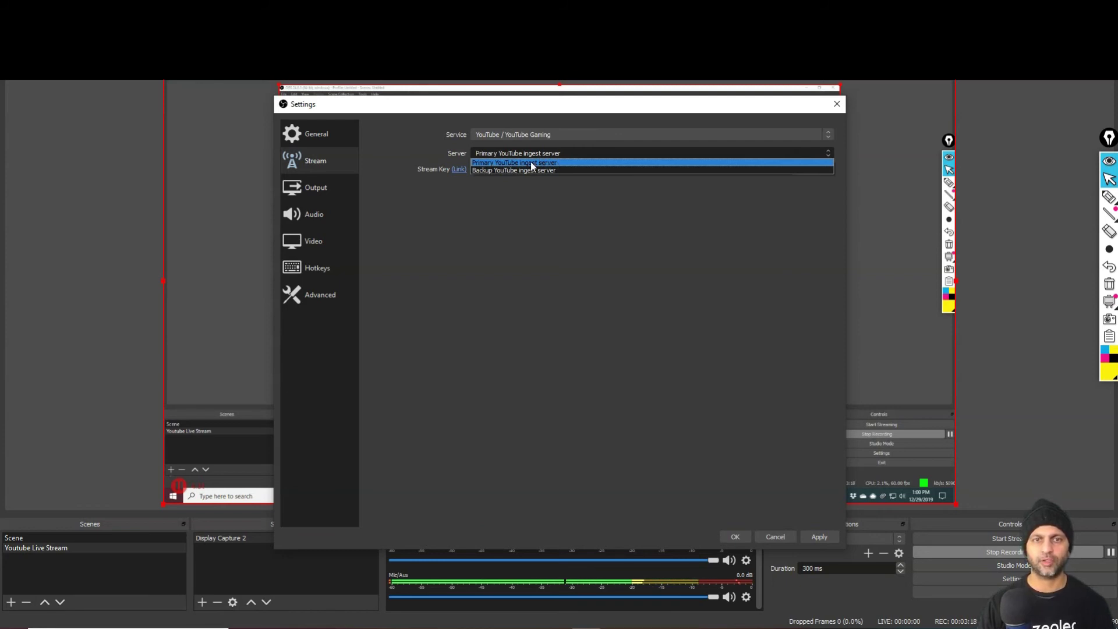
left_click(530, 162)
left_click(582, 167)
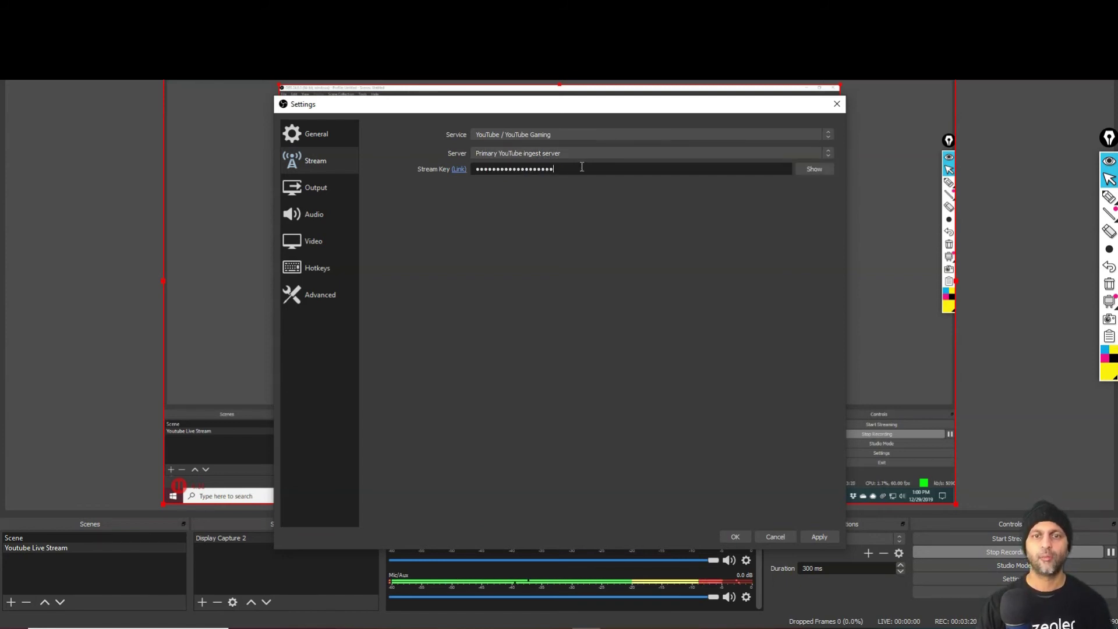
- Set the streaming video bitrate to 6500 Kbps in the output settings, apply it and close the settings
left_click(319, 193)
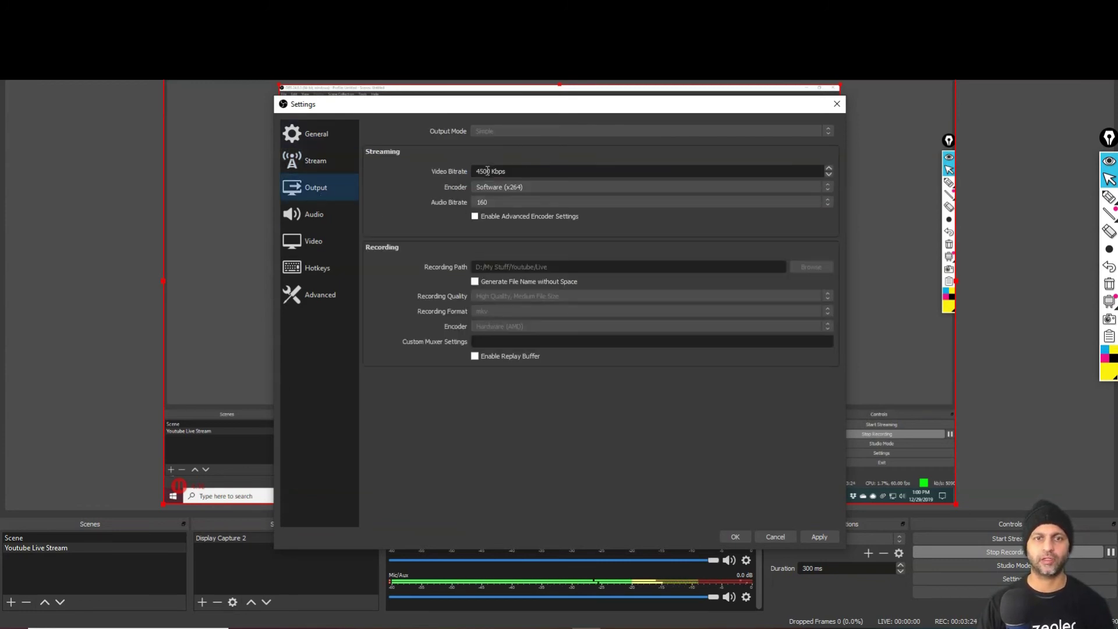
left_click_drag(483, 172, 476, 172)
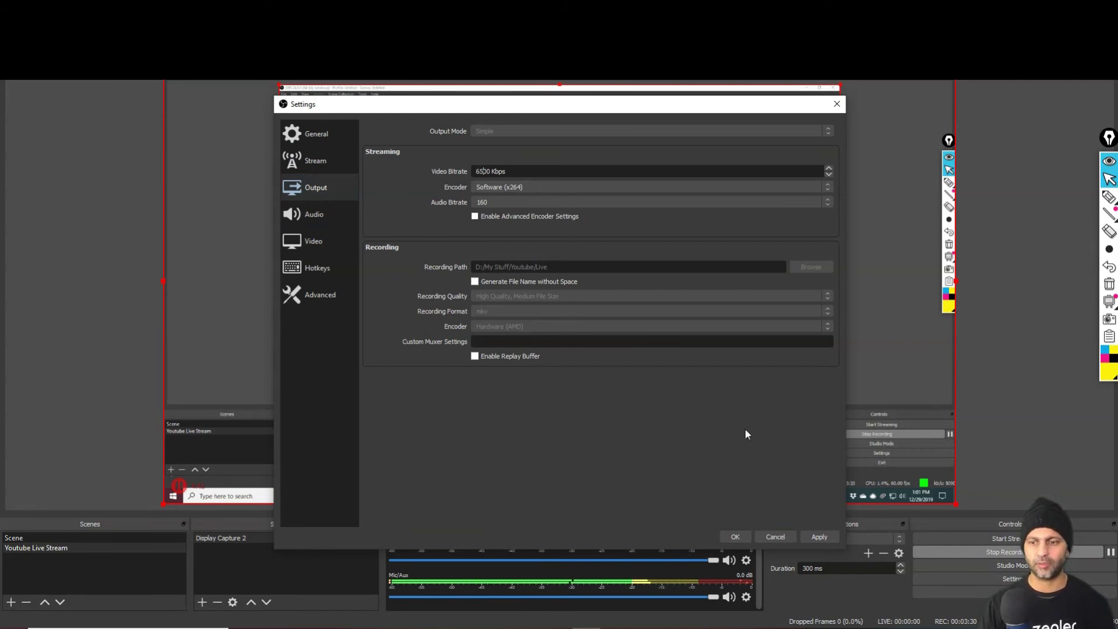
left_click(817, 537)
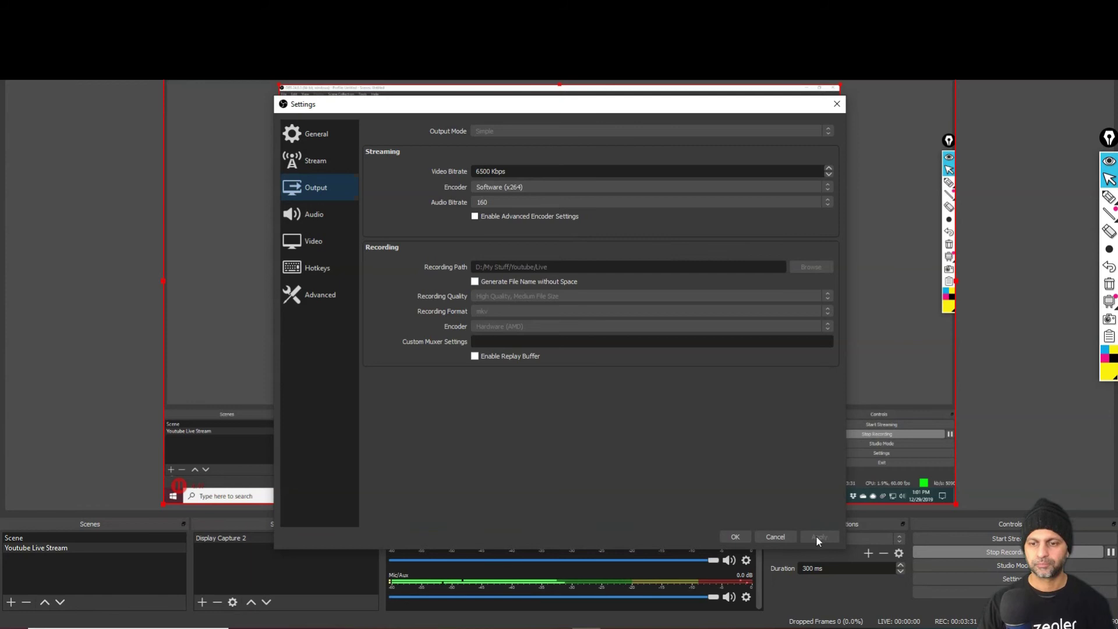
left_click(735, 536)
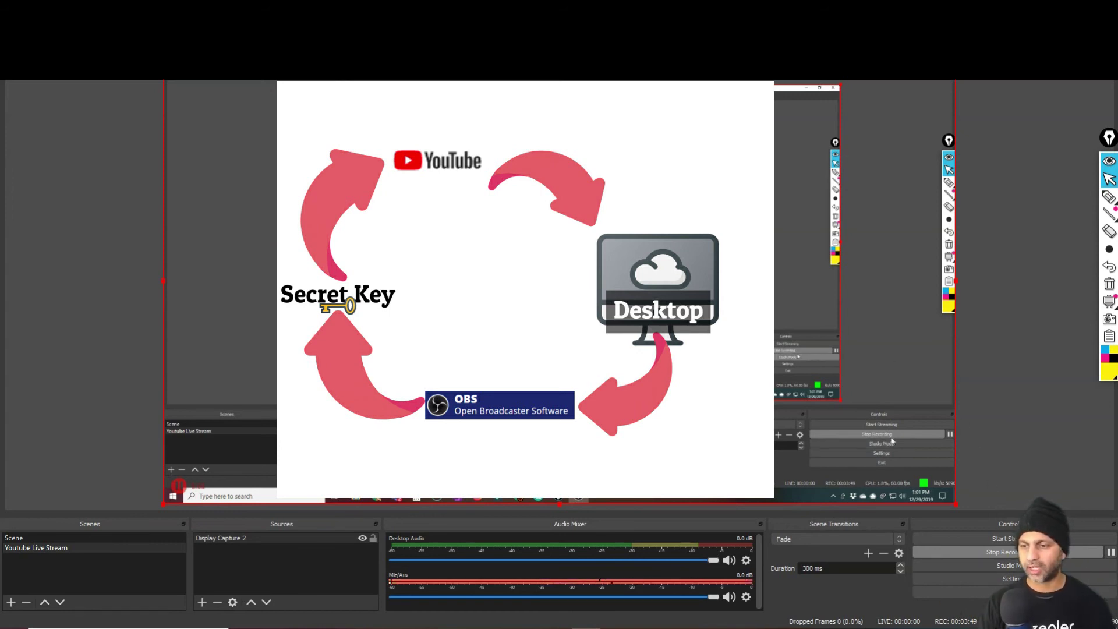
- Start streaming from OBS, switch back to the stream's page in YouTube Studio, and dismiss the LastPass save offer
left_click(990, 537)
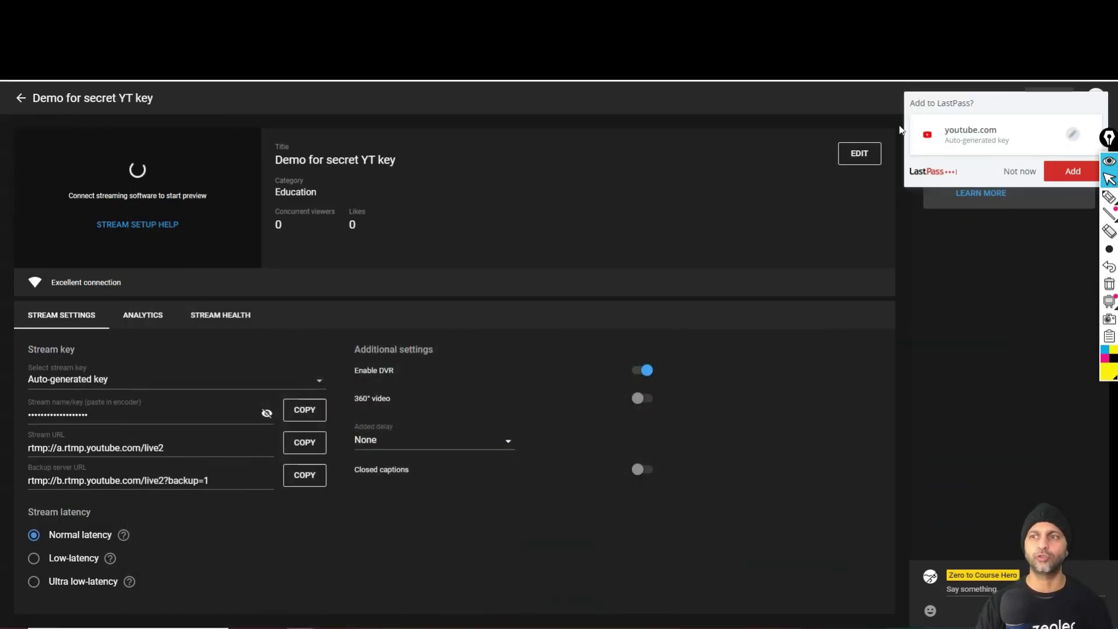
left_click(1020, 171)
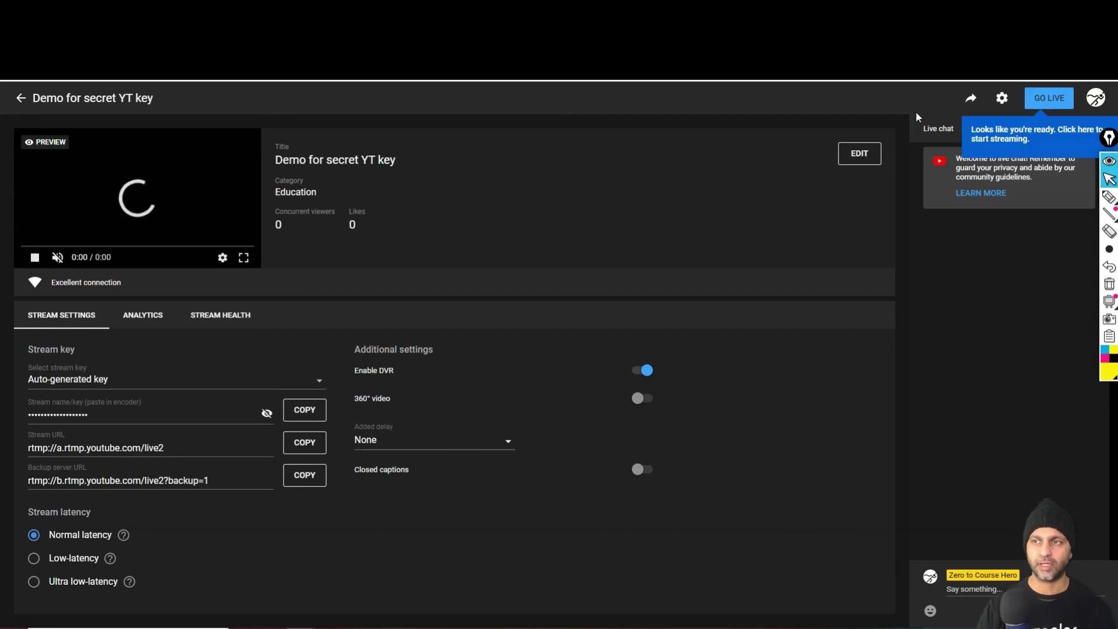
- Copy the embed code of the "Demo for secret YT key" stream from its share options and close the embed window
left_click(971, 98)
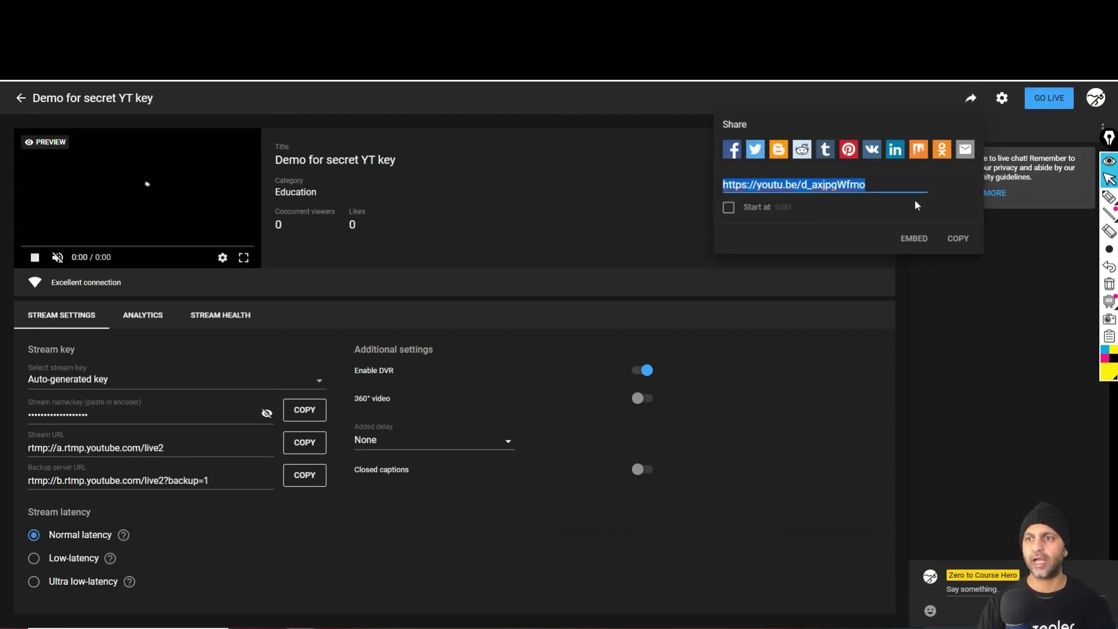
left_click(910, 249)
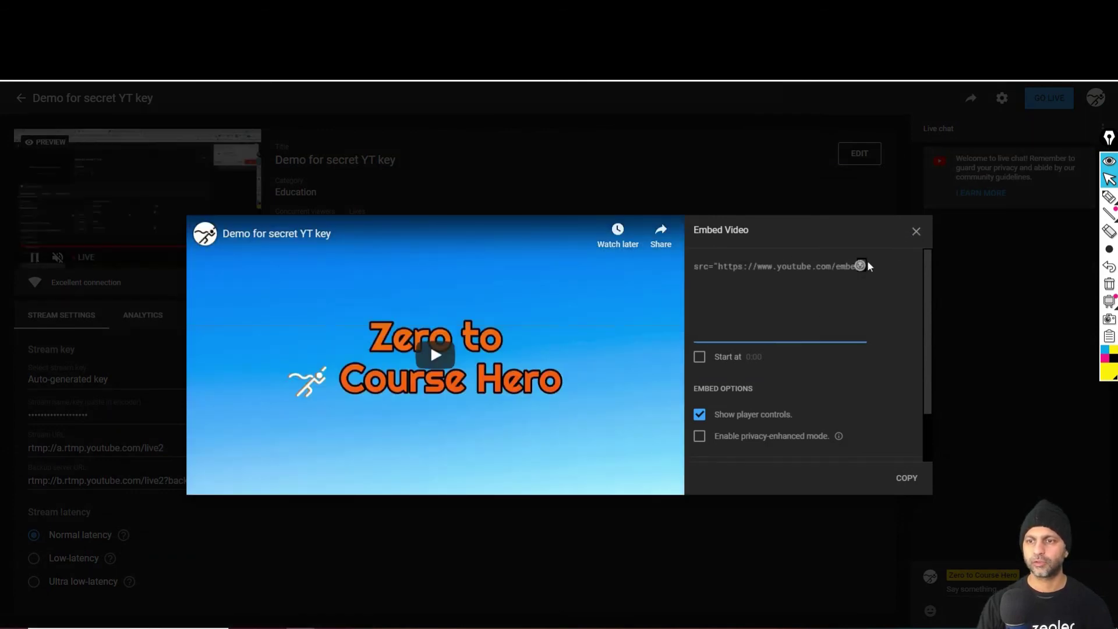
left_click(907, 491)
left_click(916, 232)
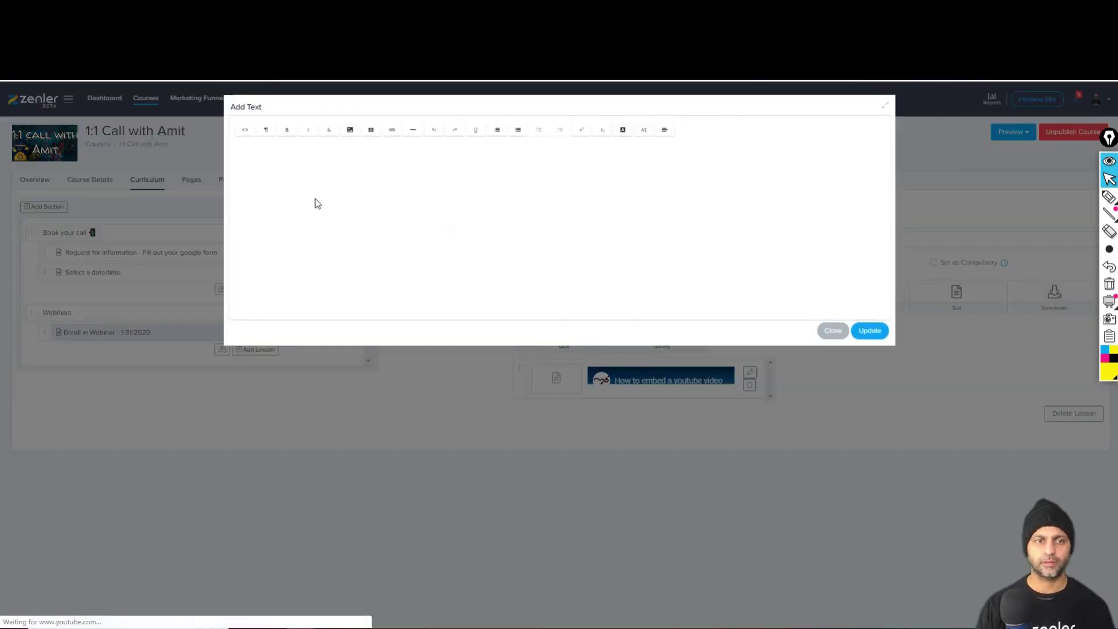
- Replace the HTML source of the lesson's text block in Zenler with the copied YouTube iframe code and update the content
key("ctrl+v")
left_click(245, 130)
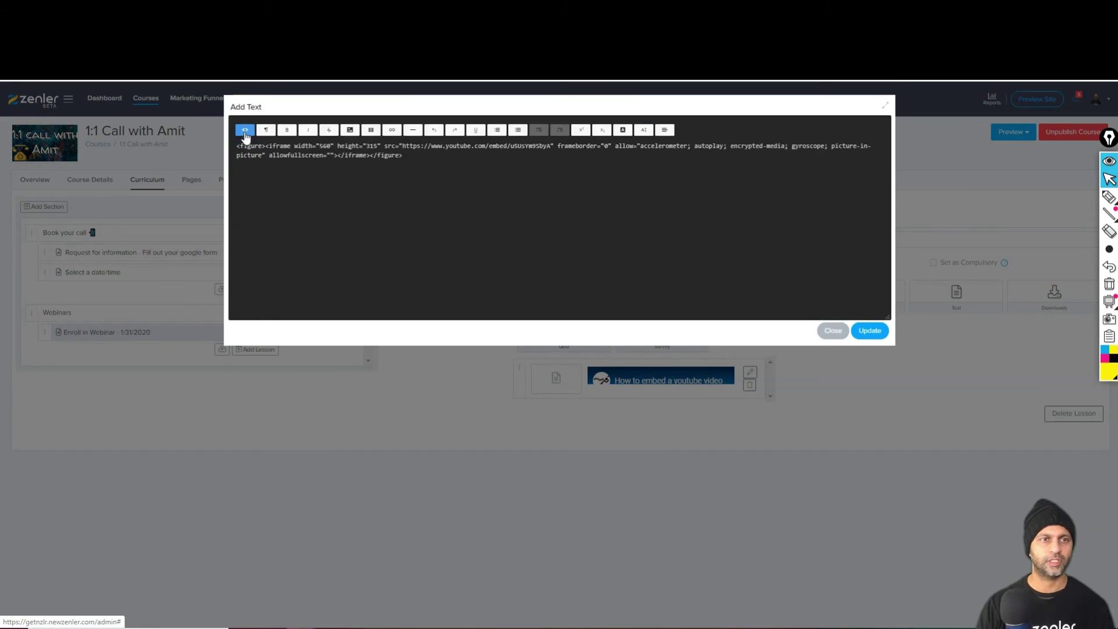
key("ctrl+a")
key("ctrl+v")
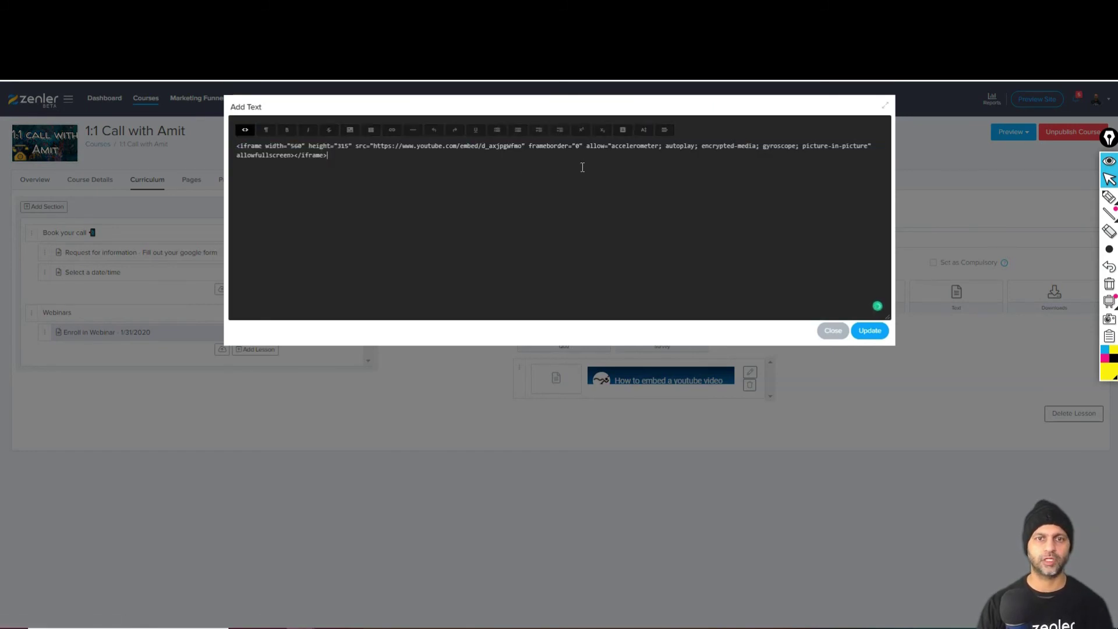
left_click(869, 331)
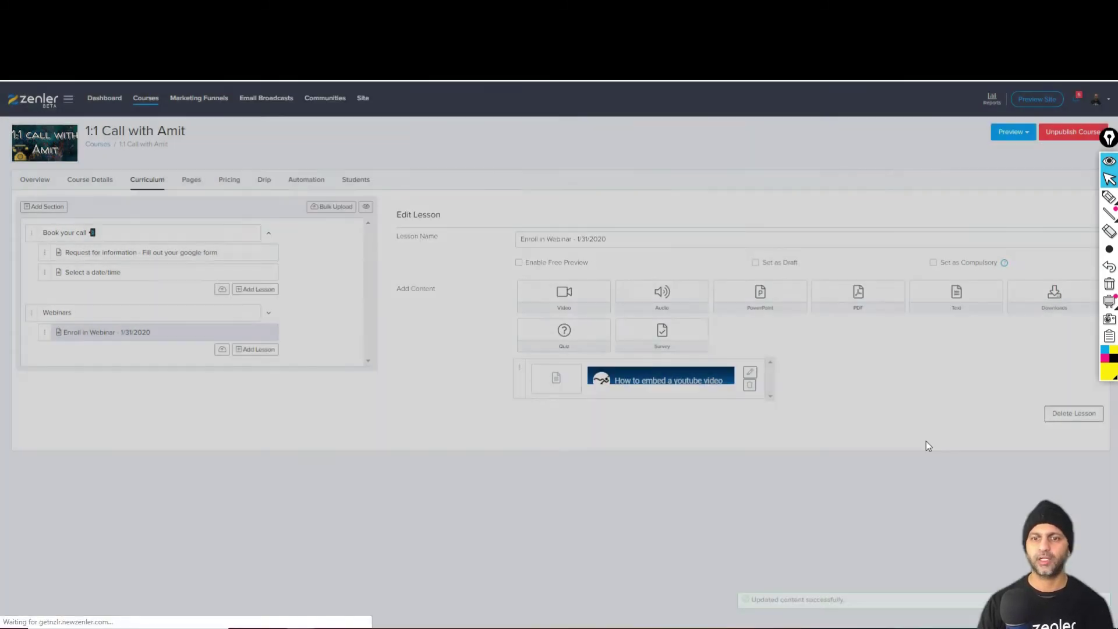
- Preview the "Enroll in Webinar - 1/31/2020" lesson and try playing the embedded stream
left_click(361, 207)
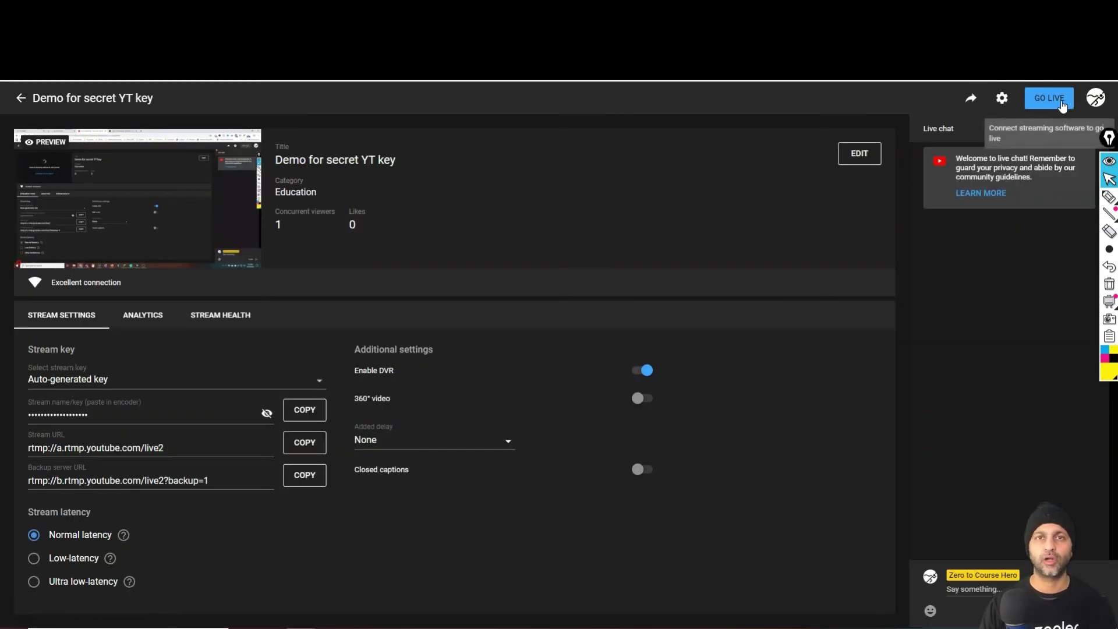
left_click(501, 10)
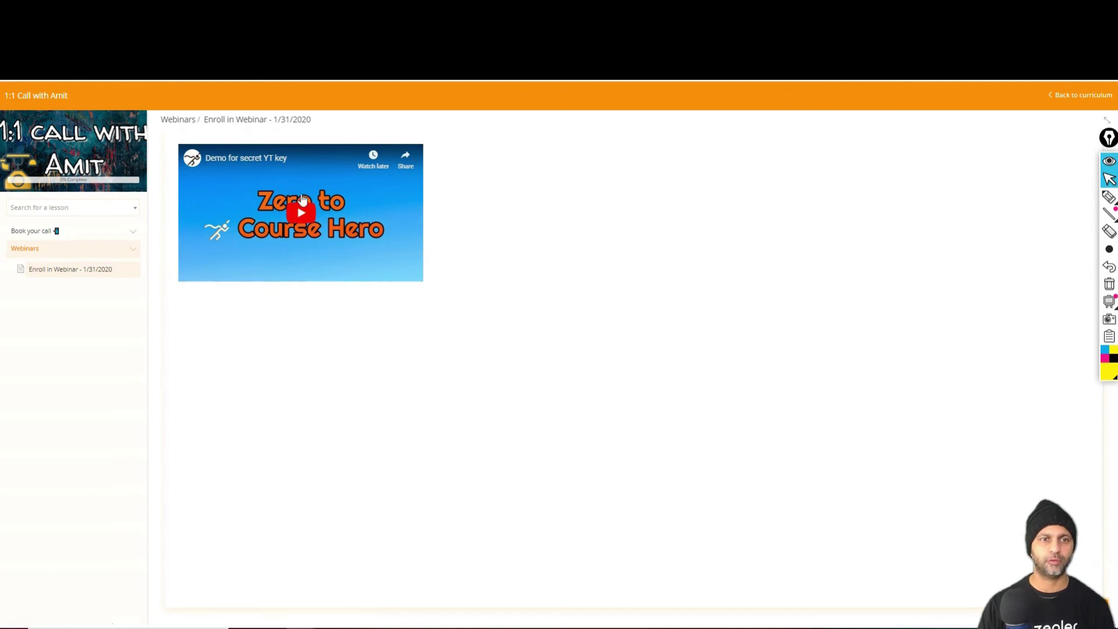
left_click(304, 213)
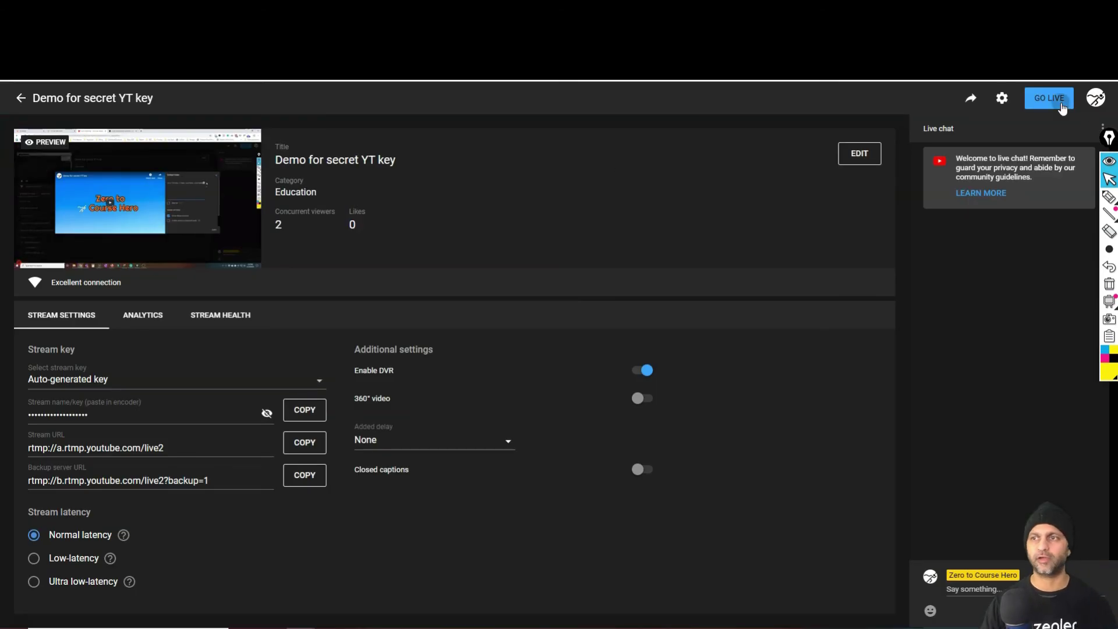
- Go live with the stream in YouTube Studio and play the embedded video in the Zenler lesson preview
left_click(1052, 100)
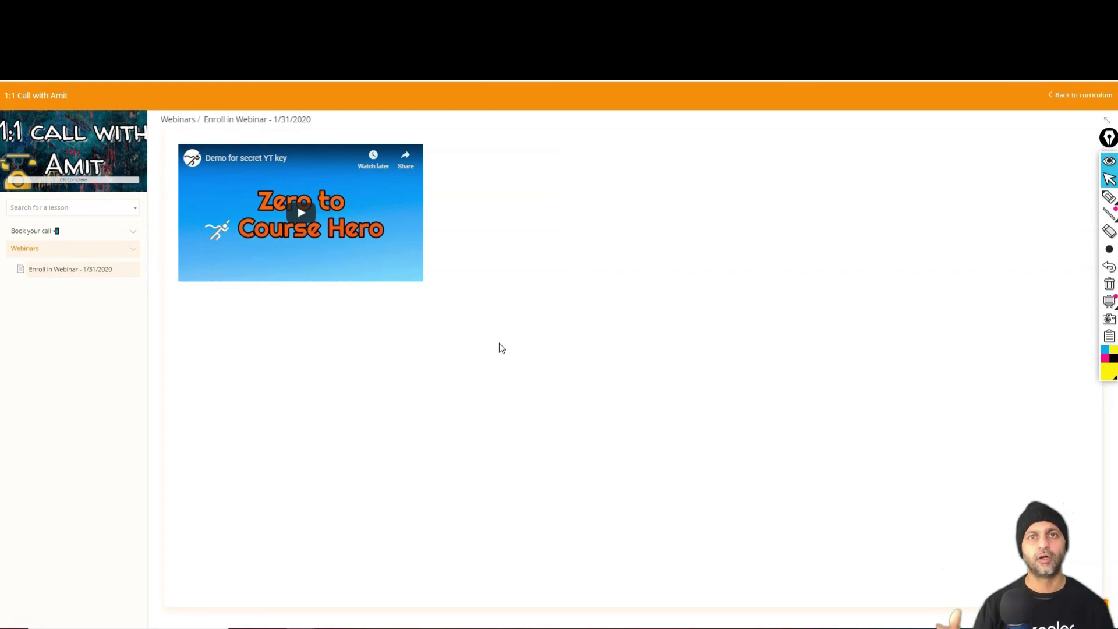
left_click(300, 212)
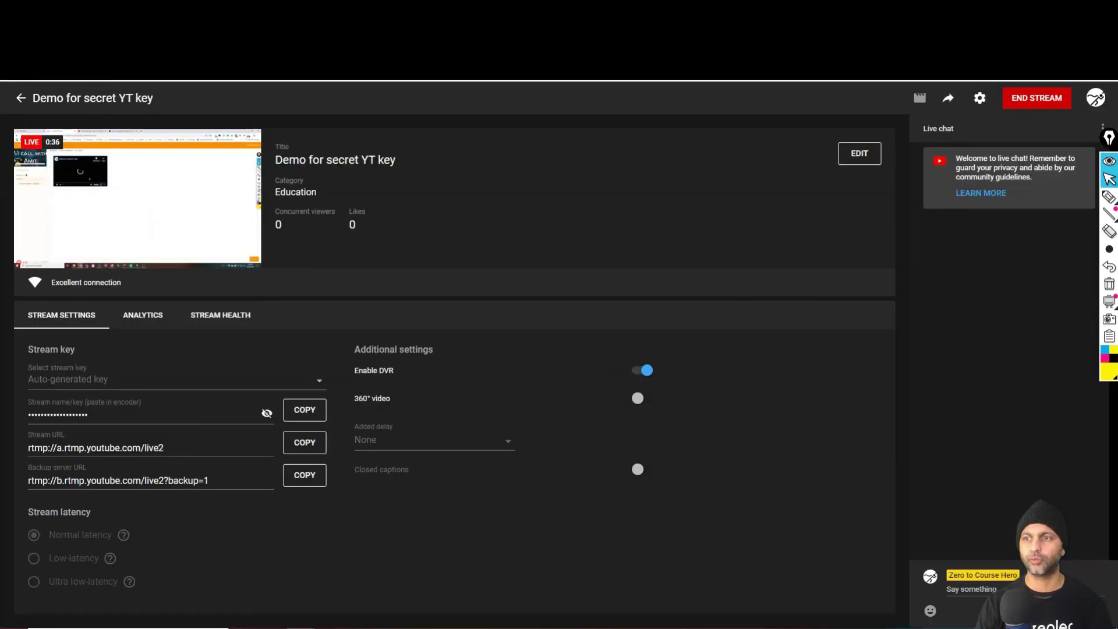
- Send the message "Hi" in the stream's live chat in YouTube Studio
type("i")
key("Return")
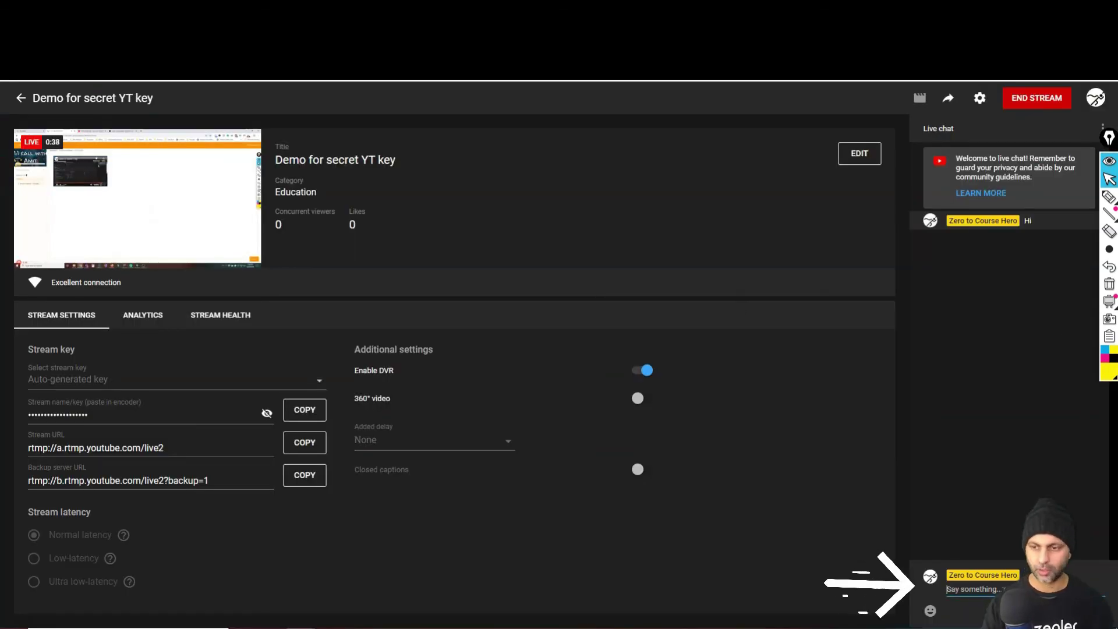